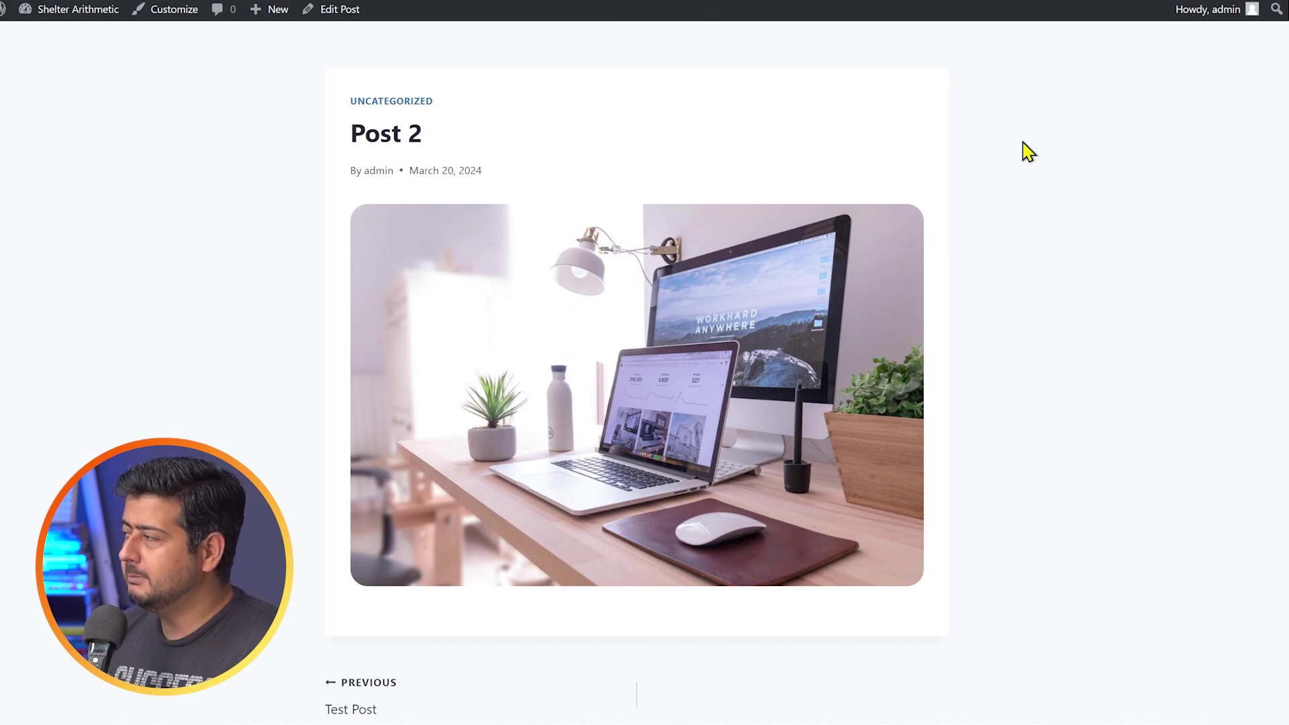
Step: Enlarge Post 2's computer-and-laptop featured image in the lightbox, then close it
click(618, 340)
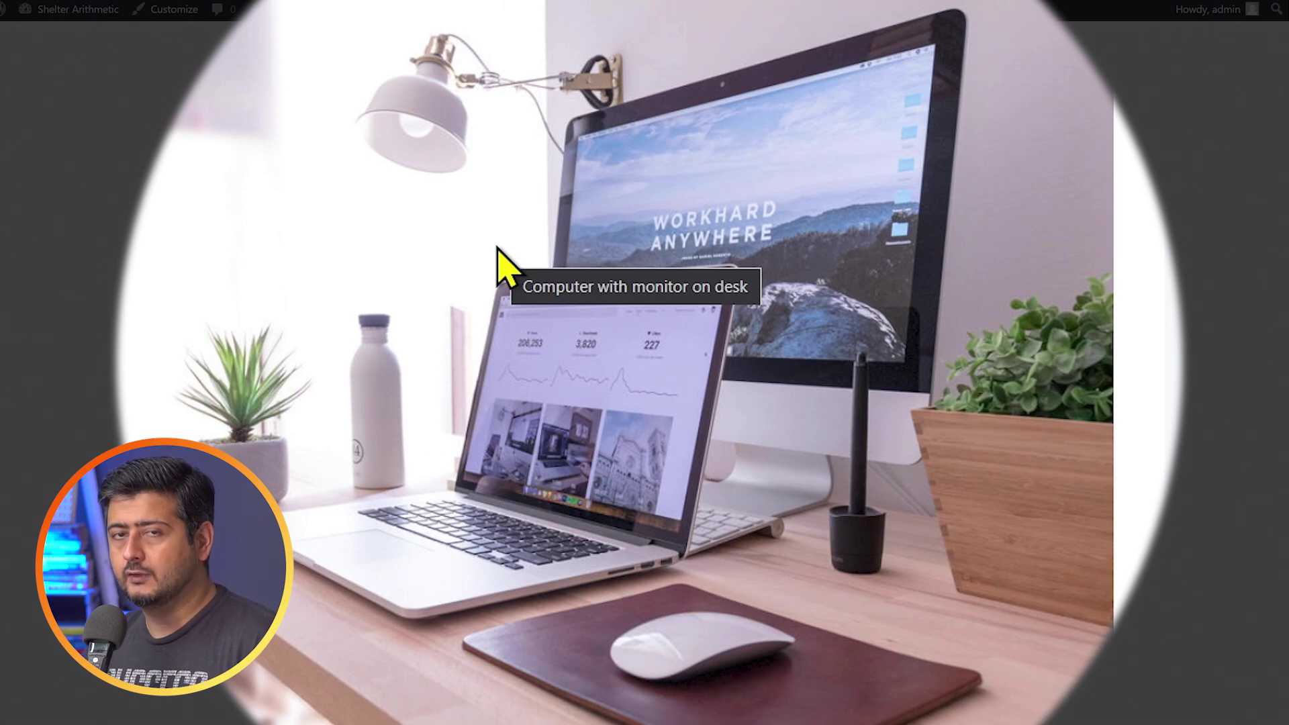
click(960, 272)
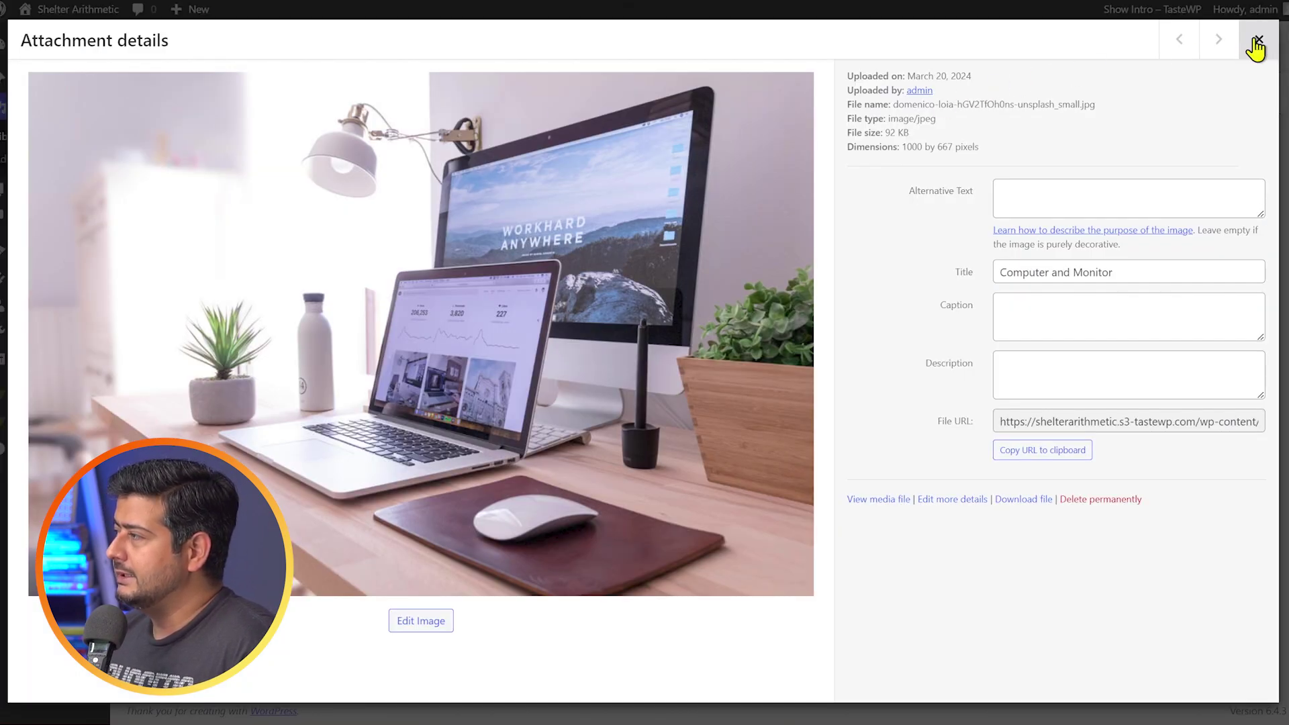
Step: Upload the laptop-typing photo to the Media Library and open its attachment details
click(1255, 43)
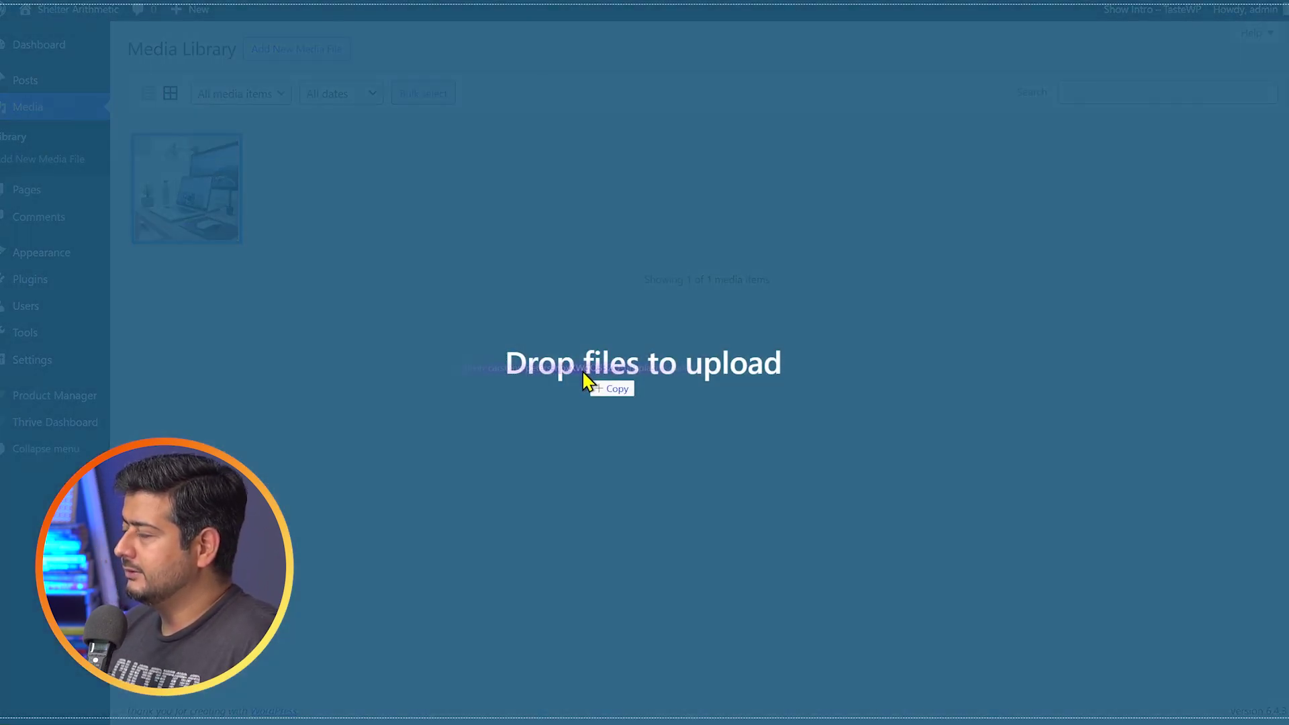
drag(589, 376, 581, 368)
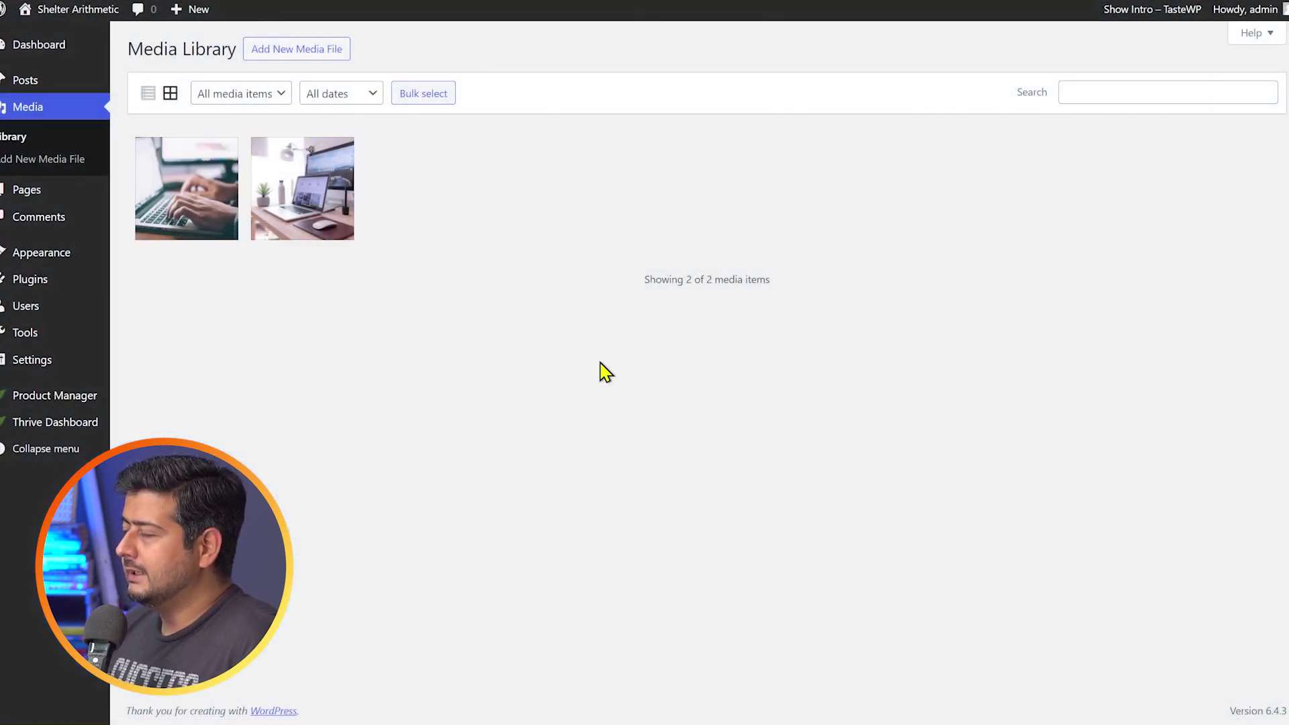
click(194, 200)
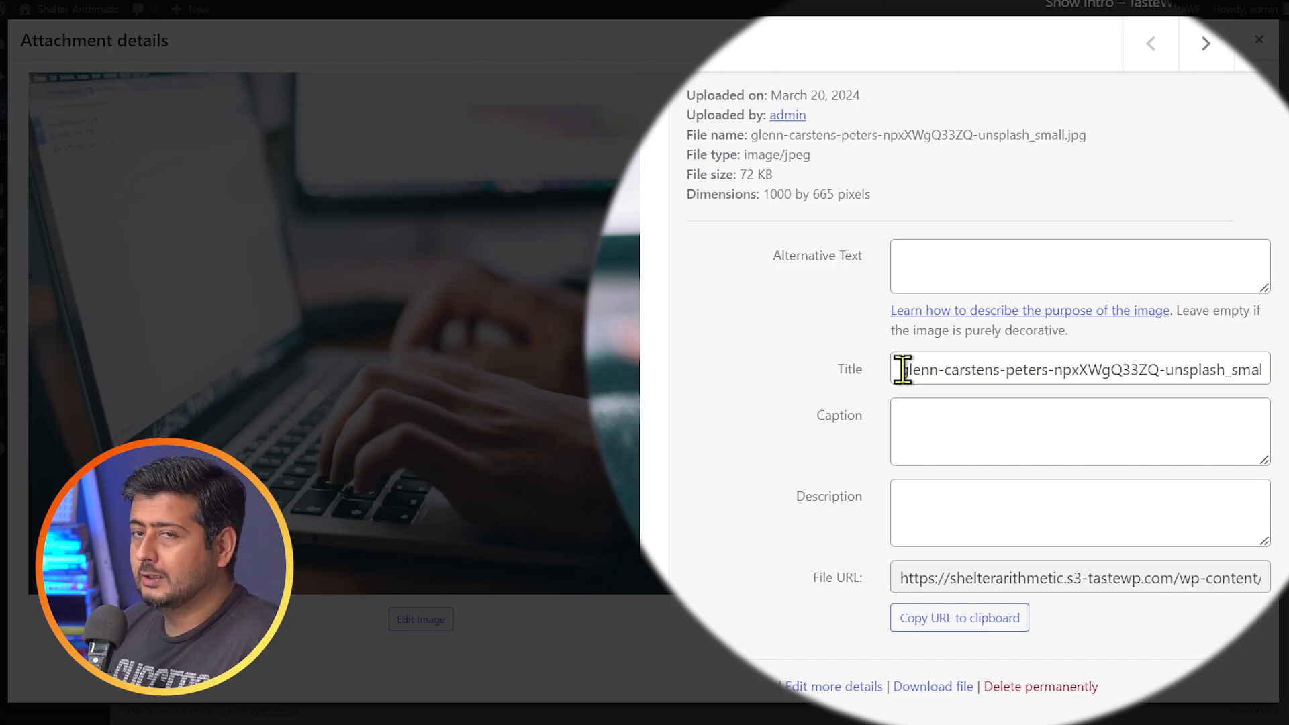
Step: Replace the photo's title with 'Person Typing on Laptop Keyboard' and close the details
double_click(903, 369)
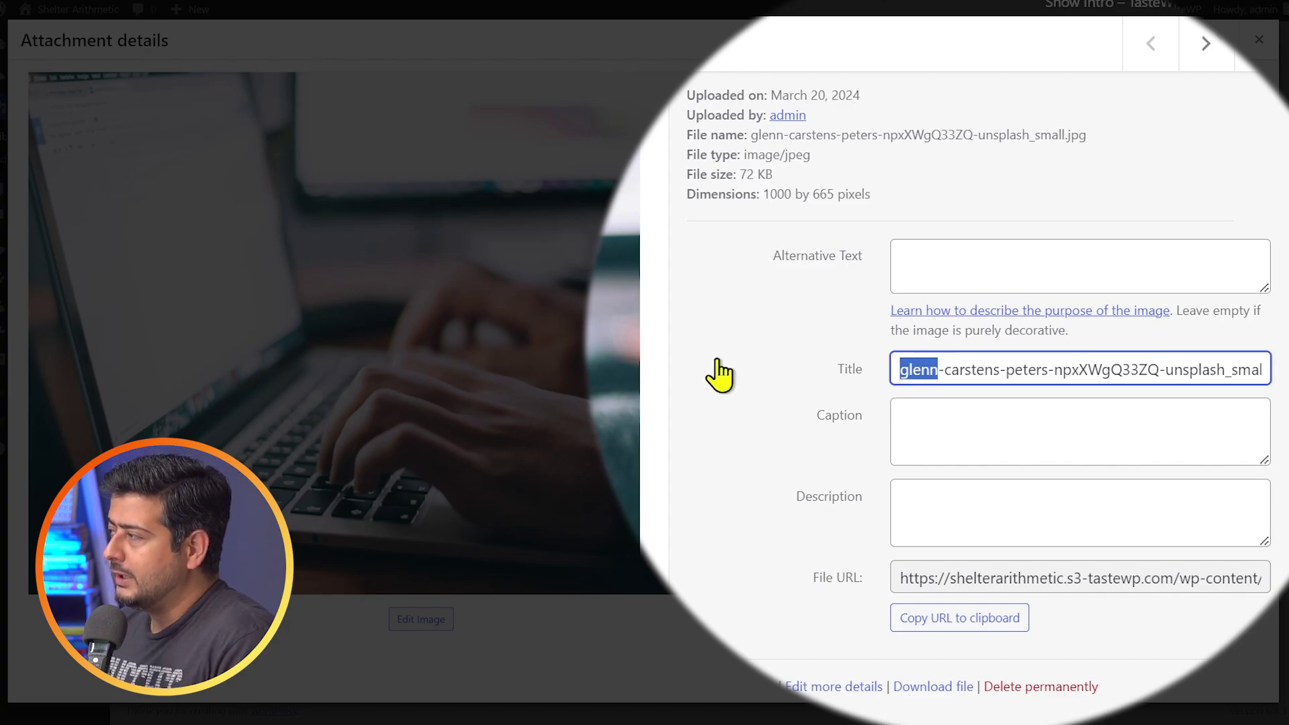
key(ctrl+a)
key(BackSpace)
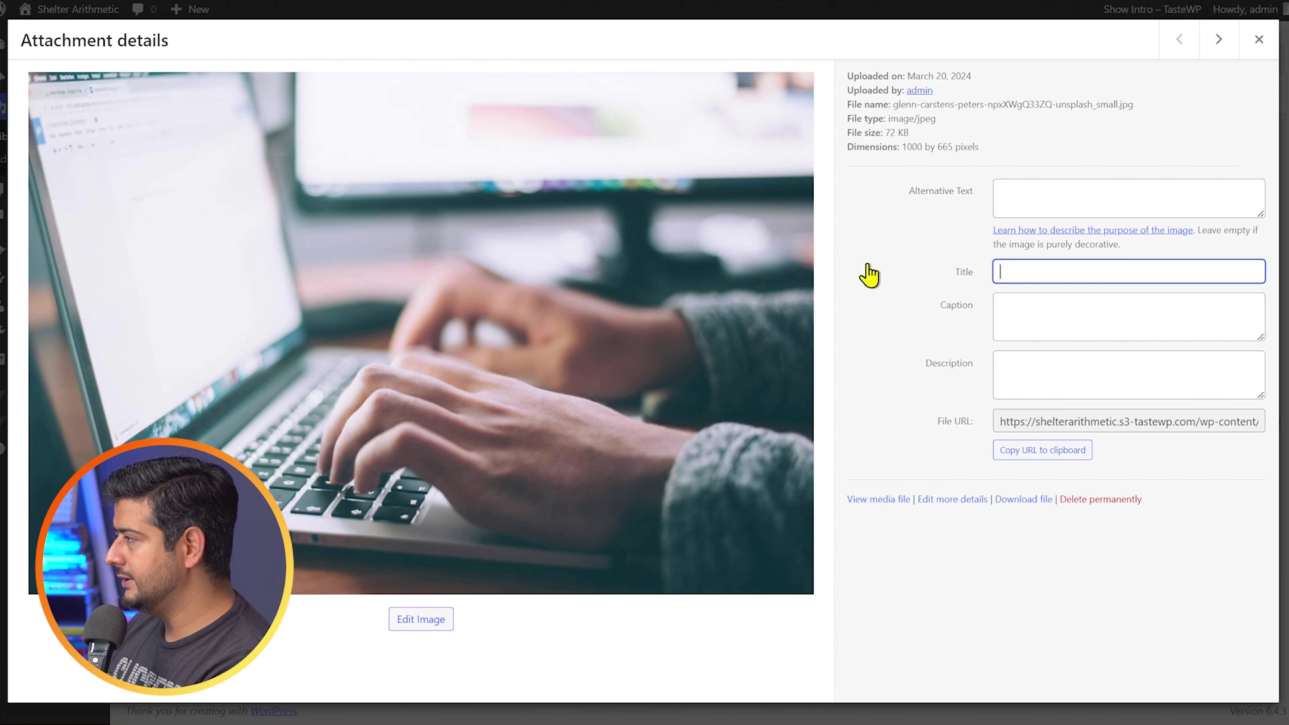
text(Person Ty)
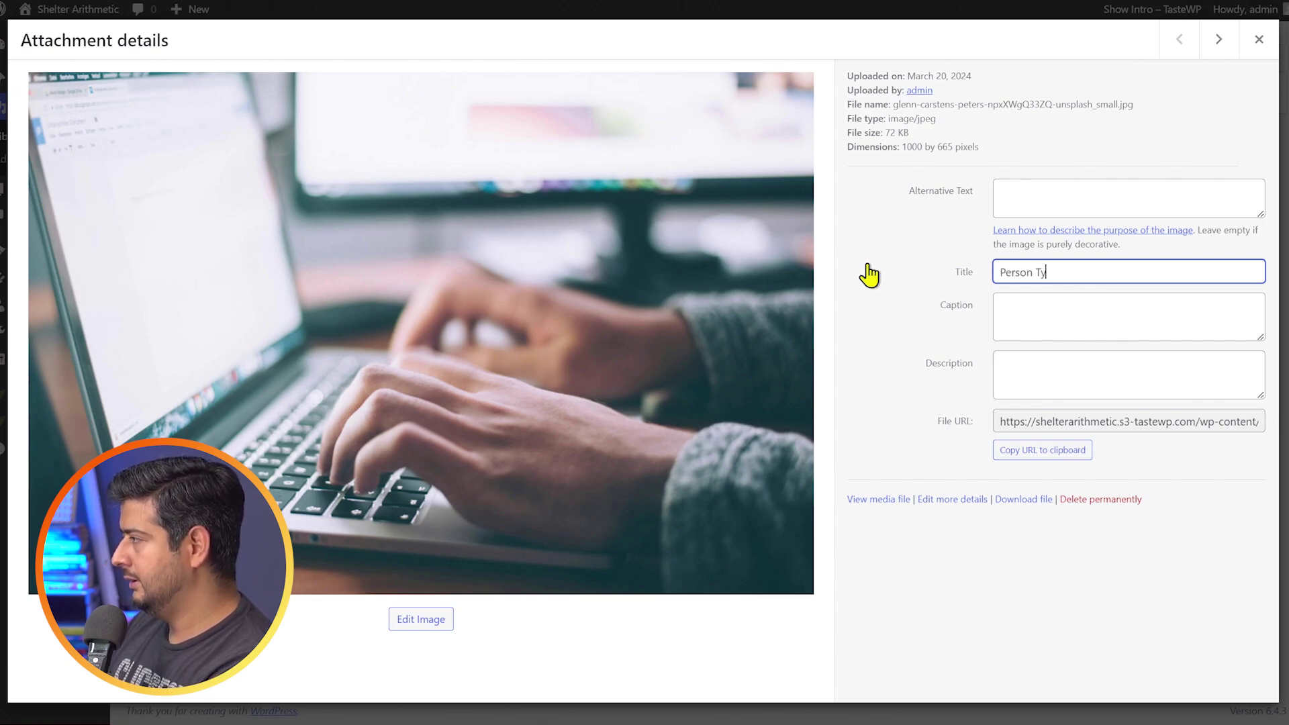
text(ping on La)
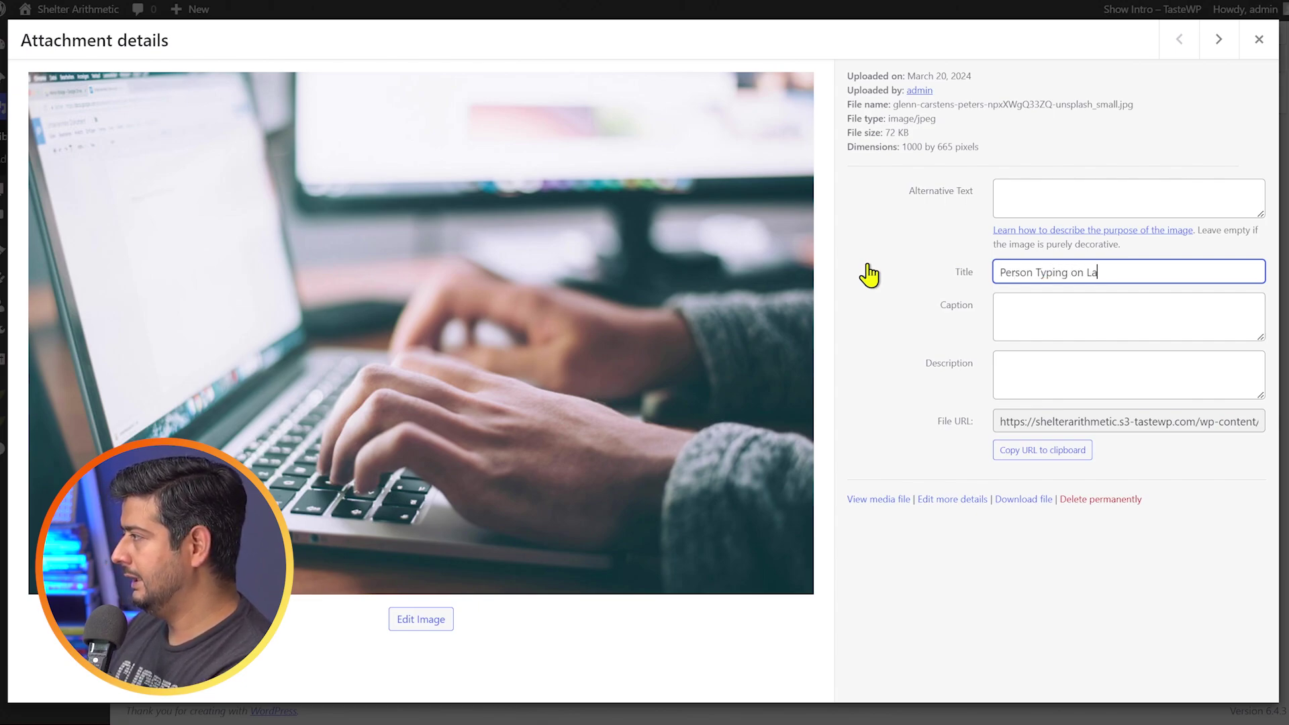
text(ptop Key)
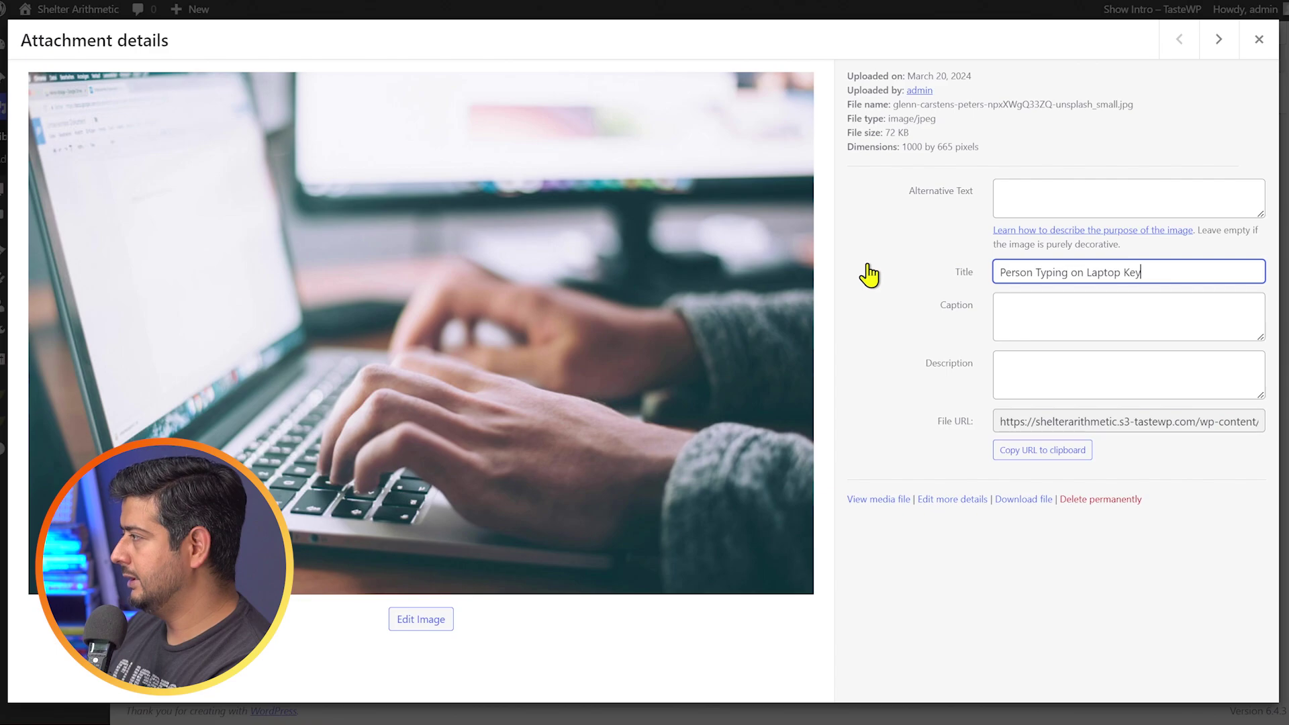
text(board)
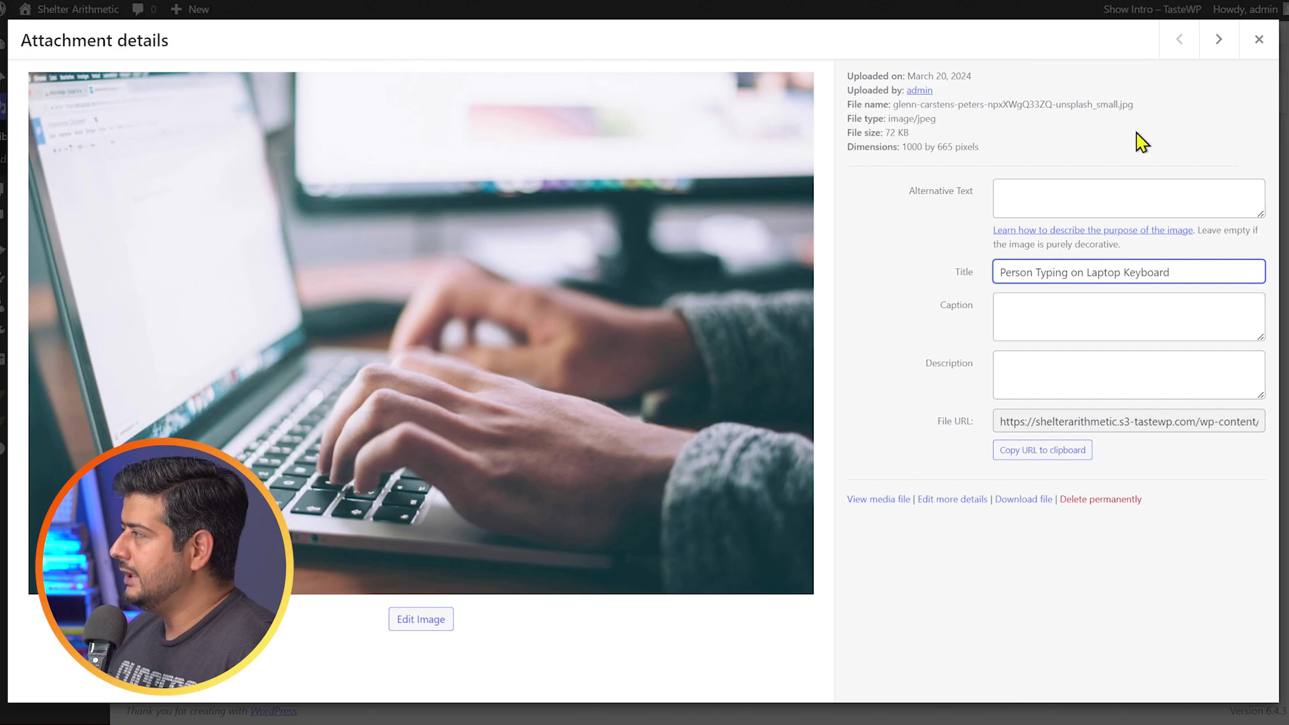
click(1203, 161)
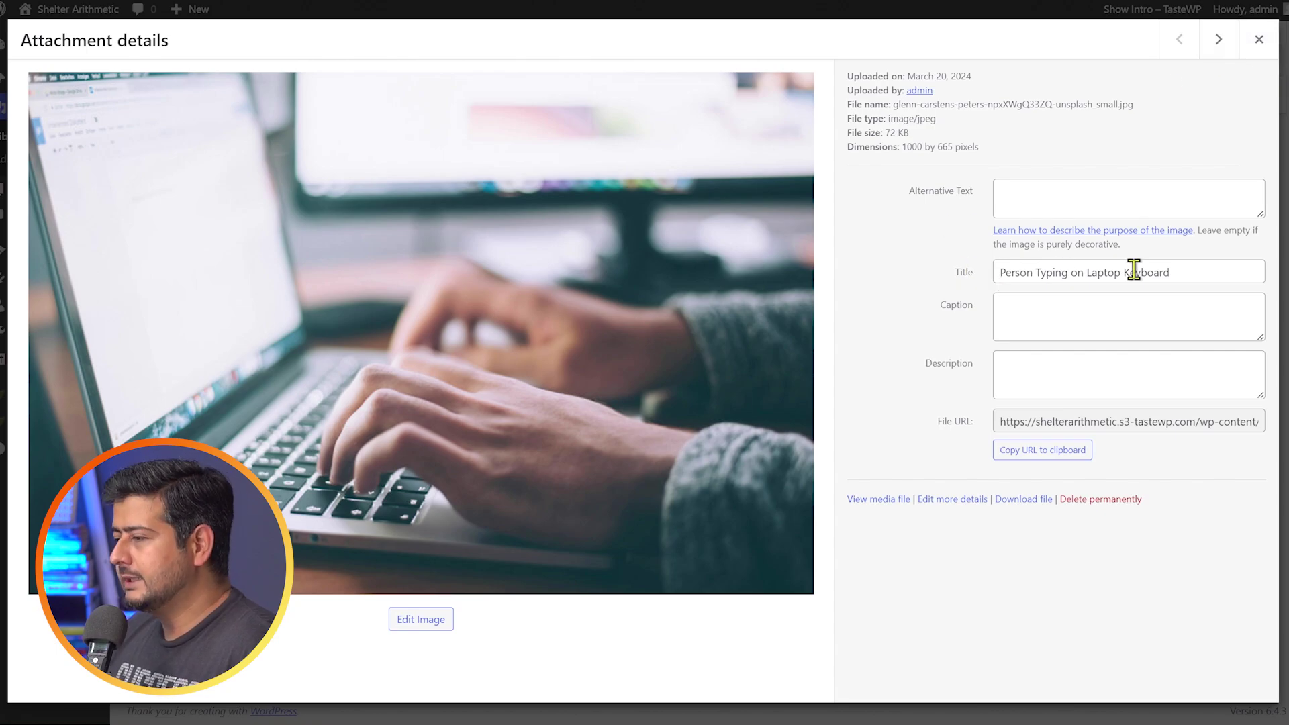
click(1259, 40)
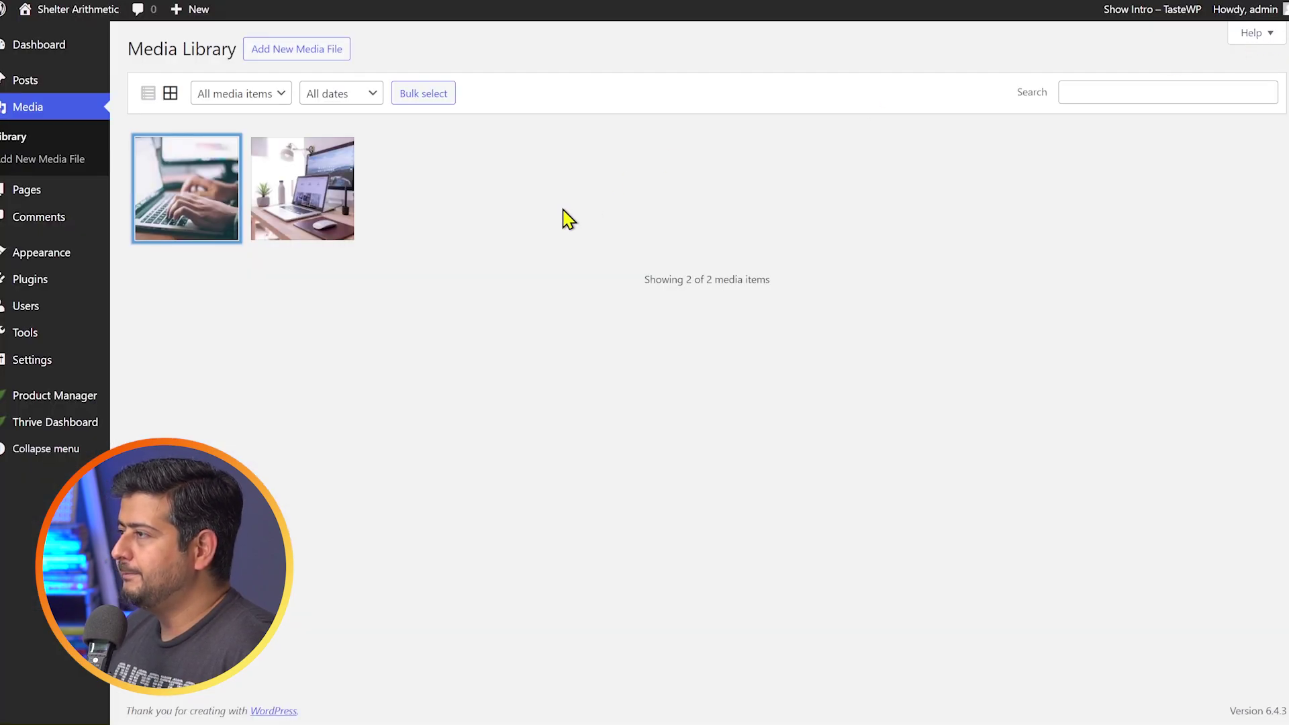
Step: Start a new post titled 'New Test'
mouse_move(25, 84)
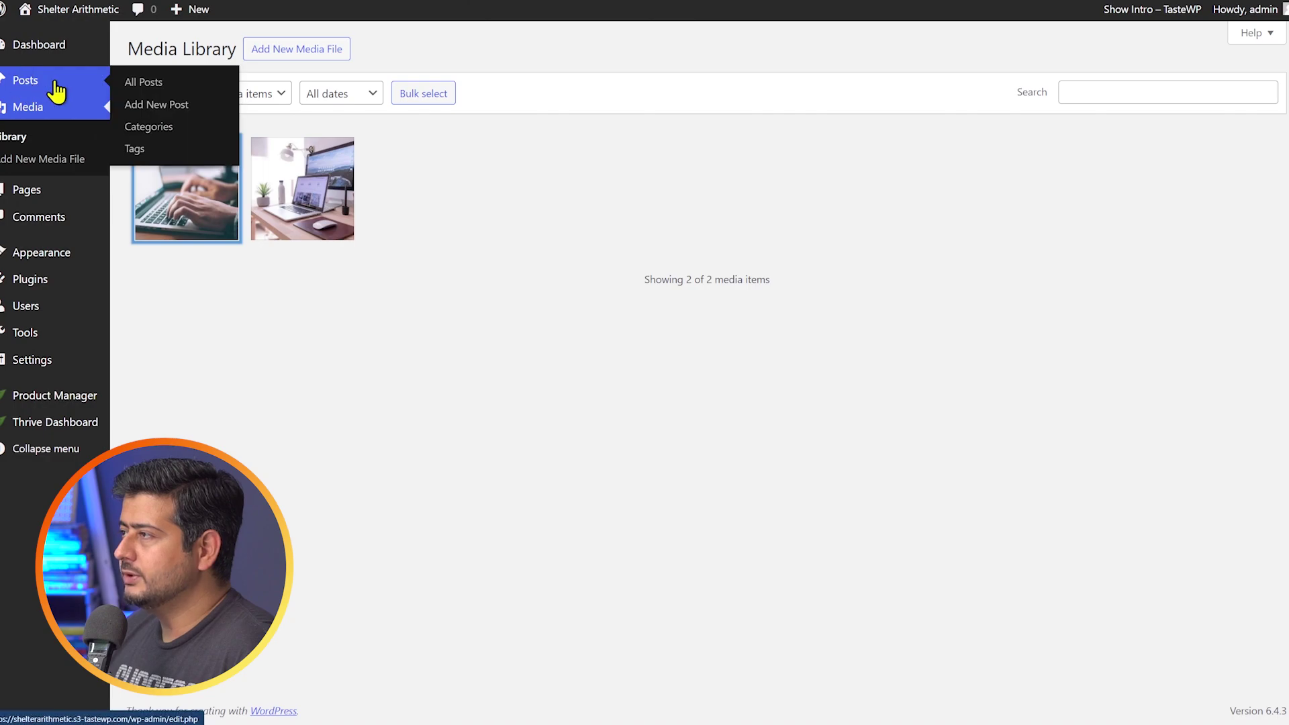
right_click(142, 105)
click(164, 115)
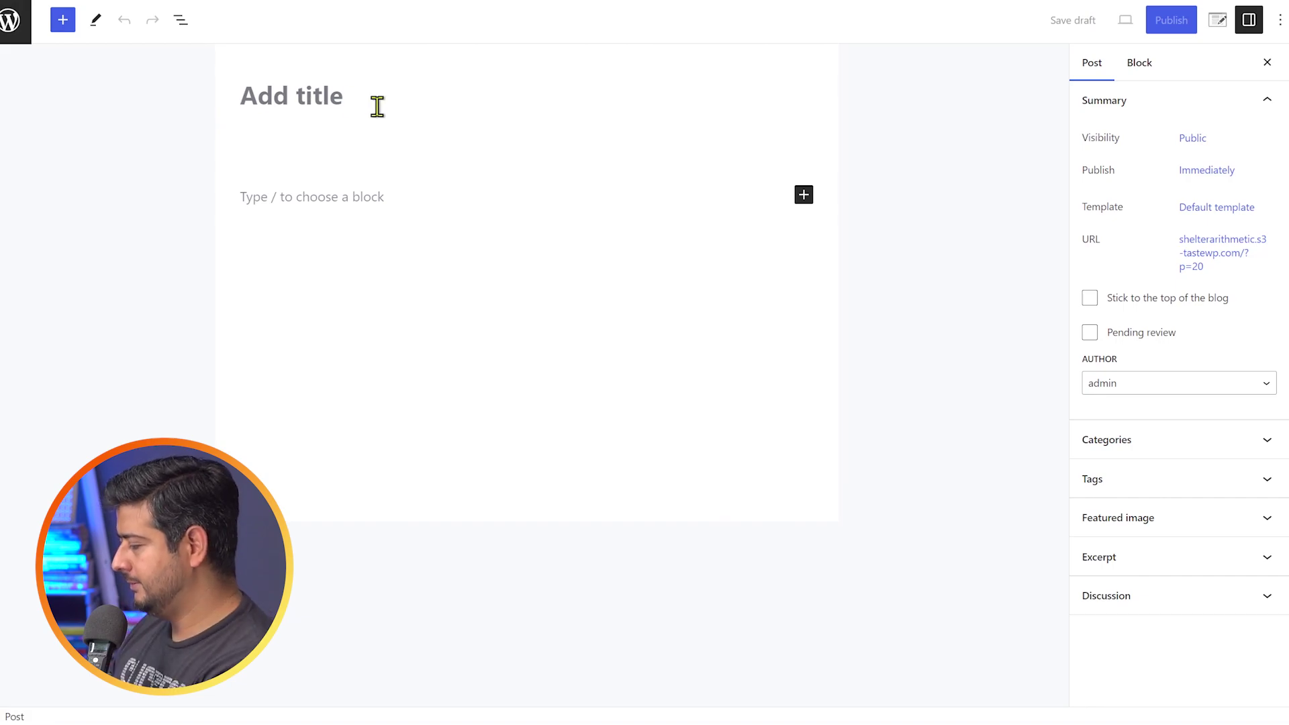
text(New Test)
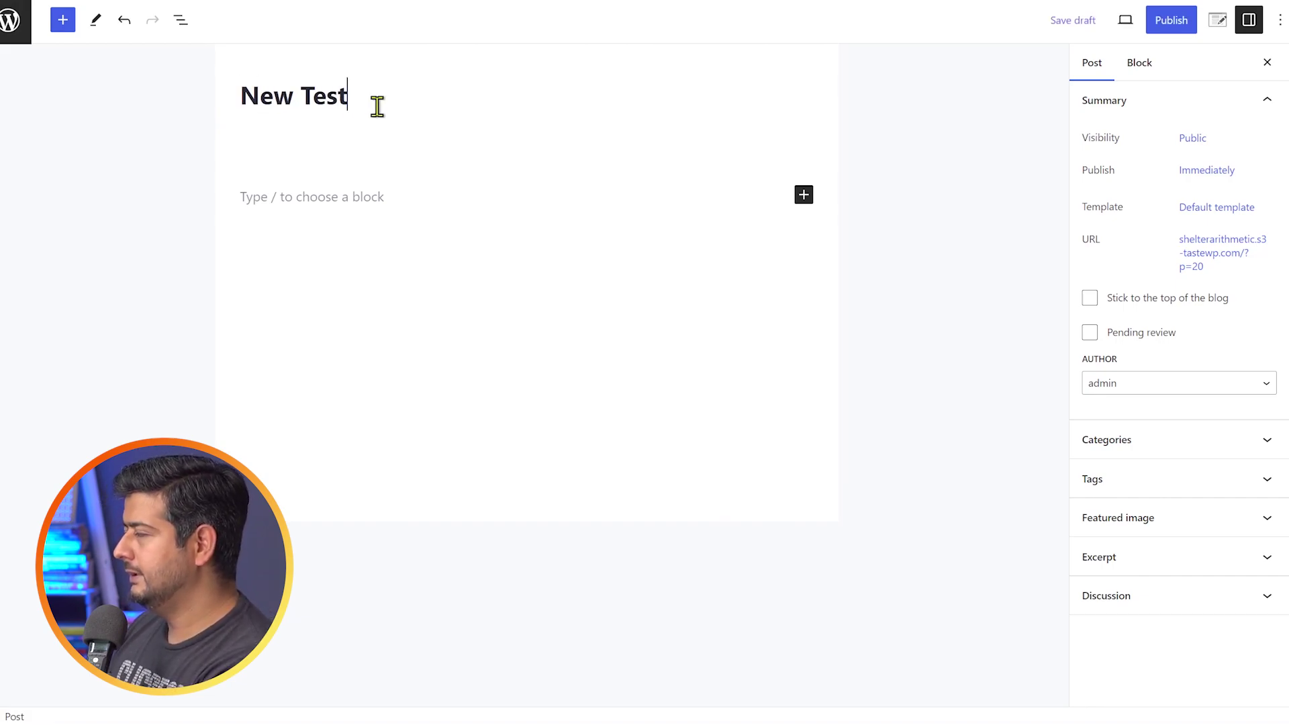
Step: Insert the laptop-typing photo from the Media Library as an image block and publish
click(378, 202)
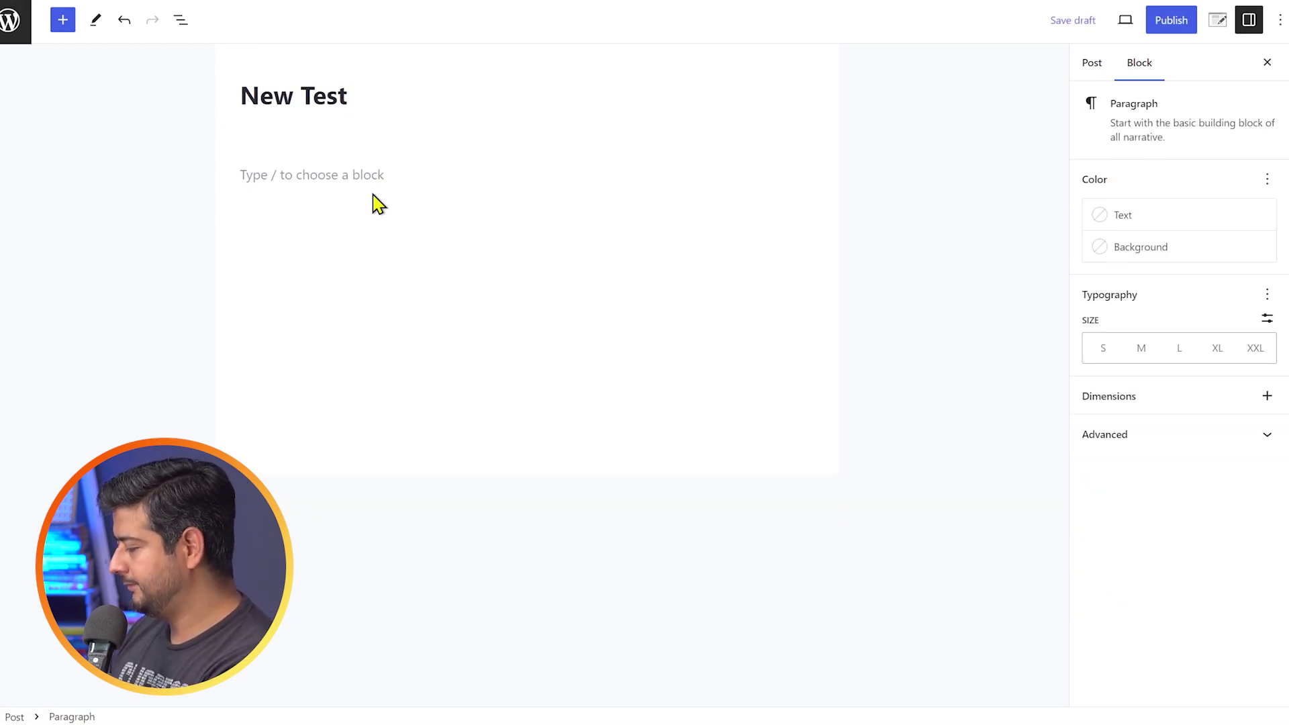
text(/ima)
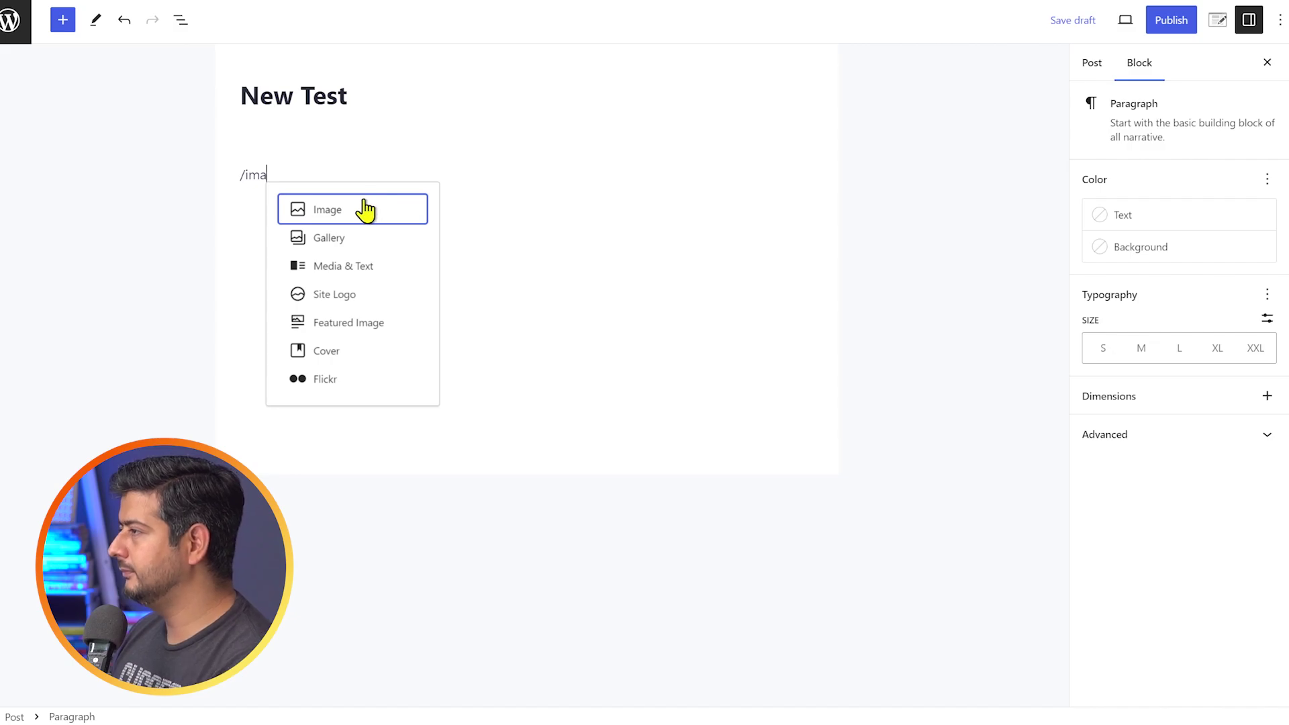
click(364, 211)
click(348, 262)
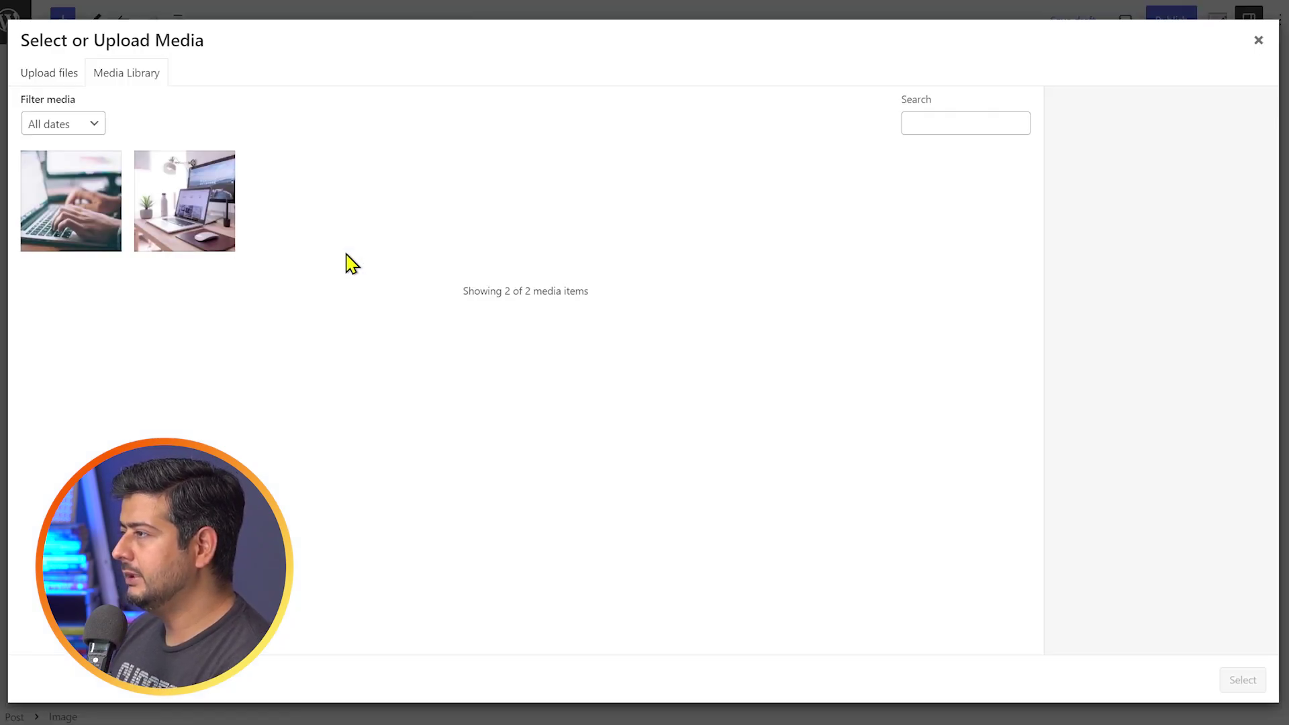
click(70, 228)
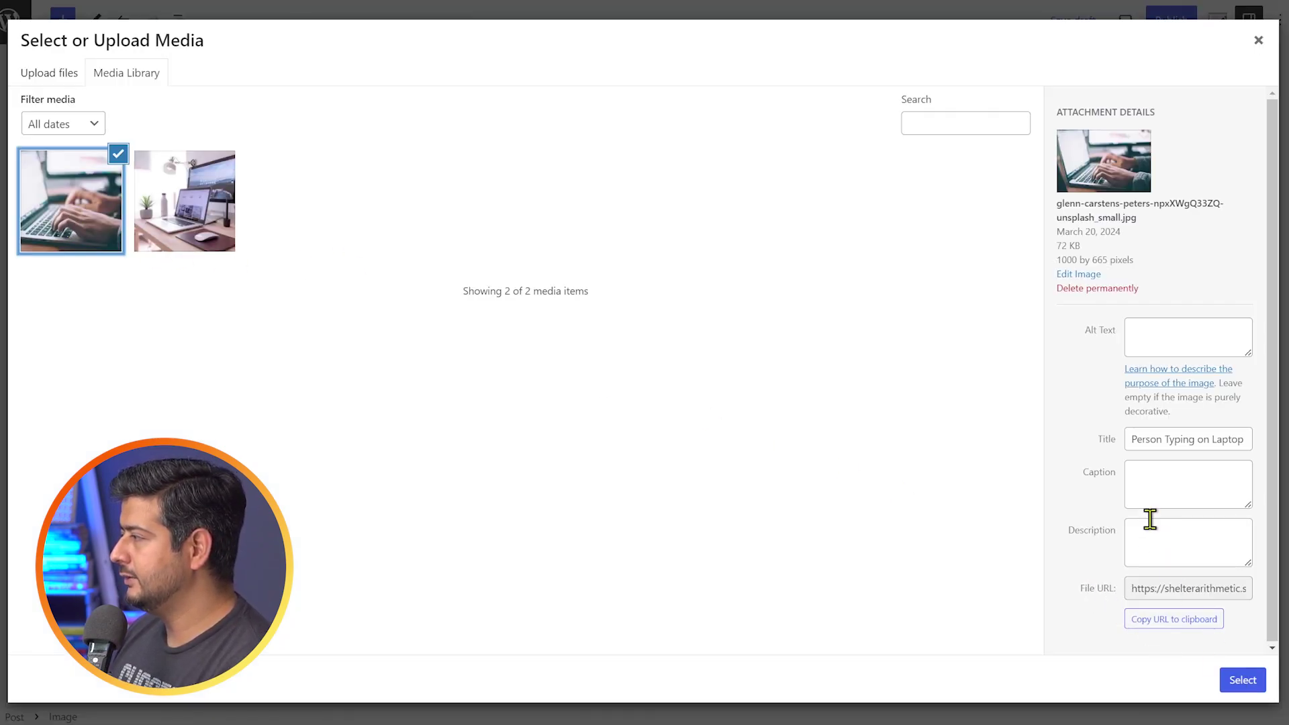
click(1242, 680)
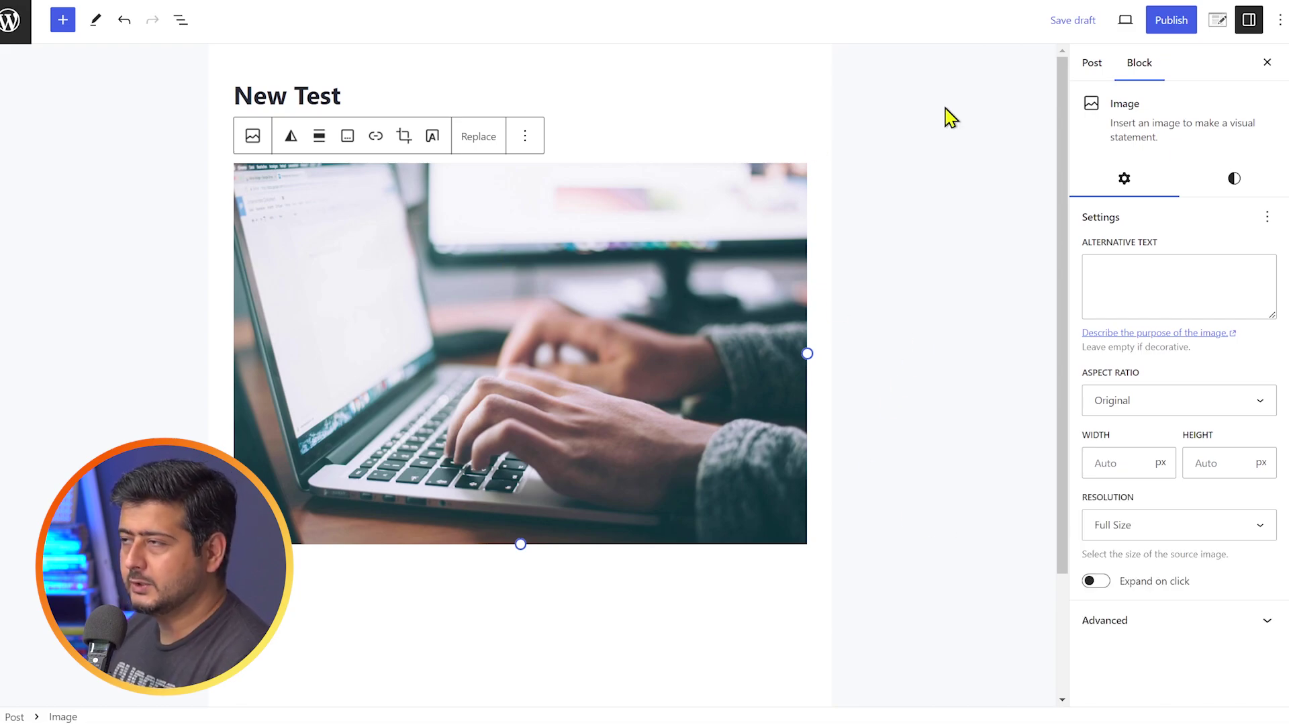
click(1176, 26)
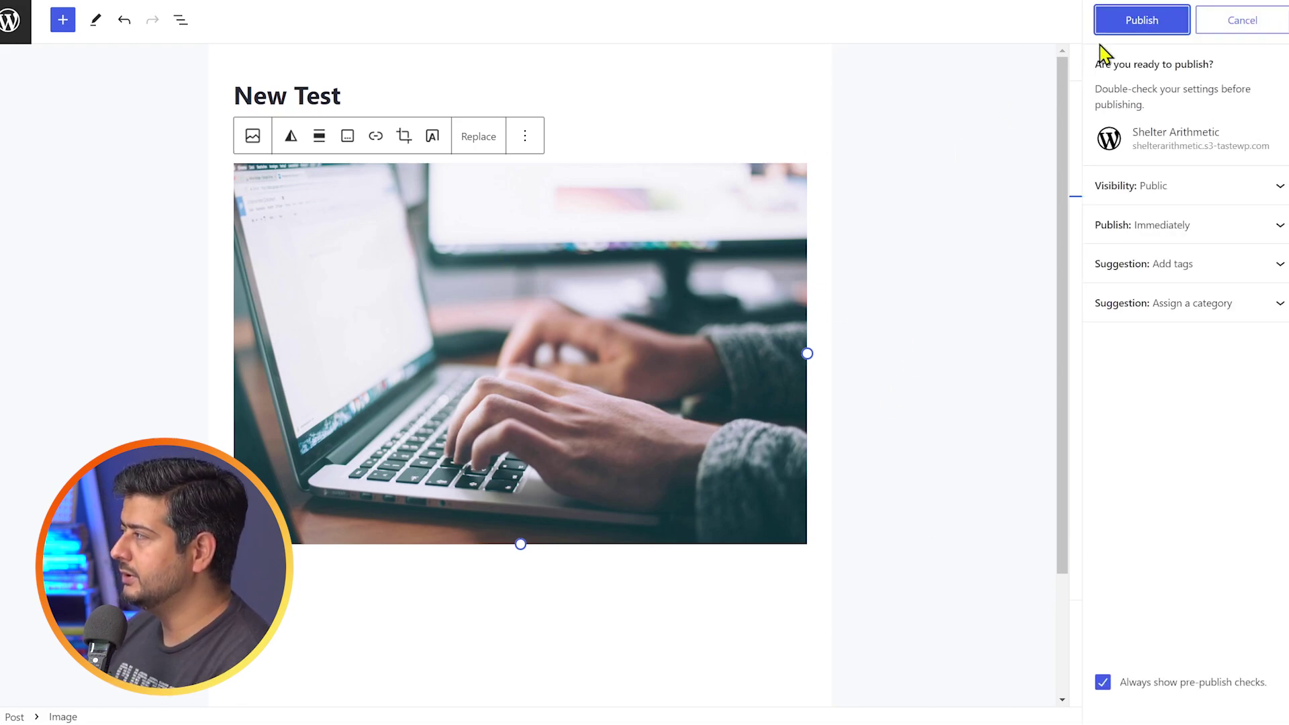
click(1122, 31)
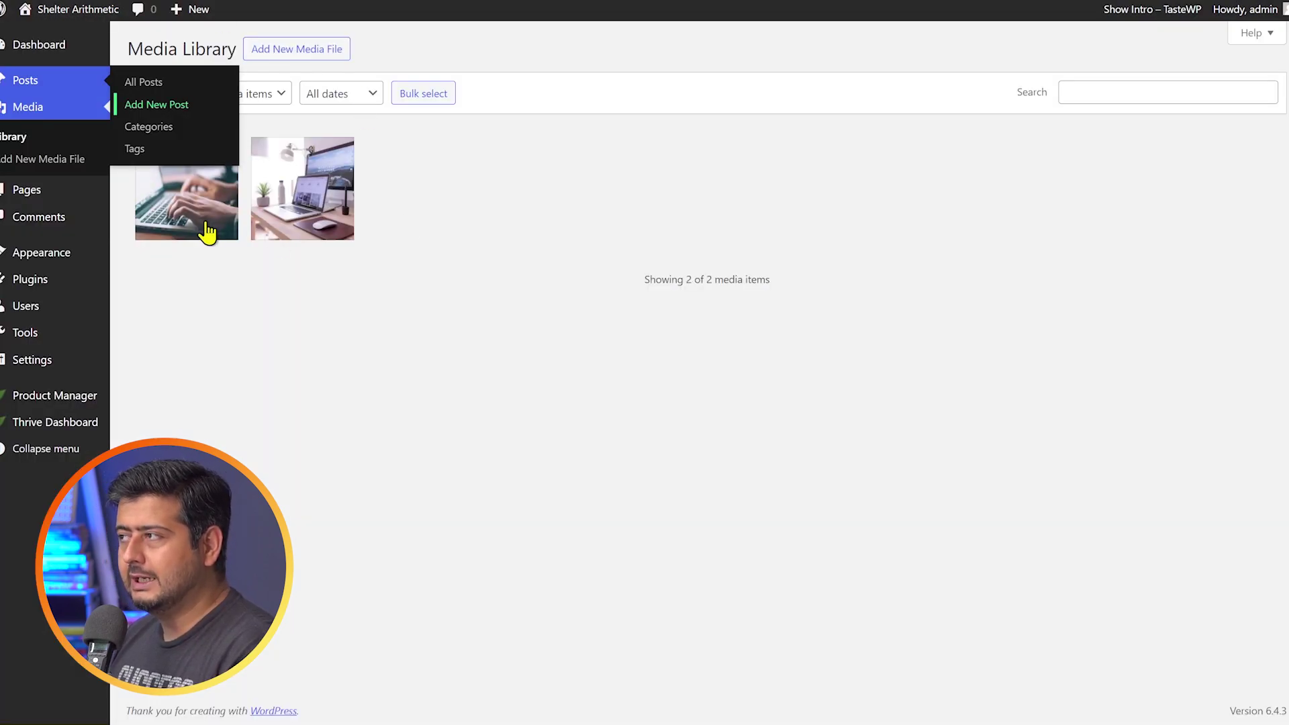
Step: Confirm the typing image's library title is 'Person Typing on Laptop Keyboard', then dismiss the post-is-live panel
click(201, 224)
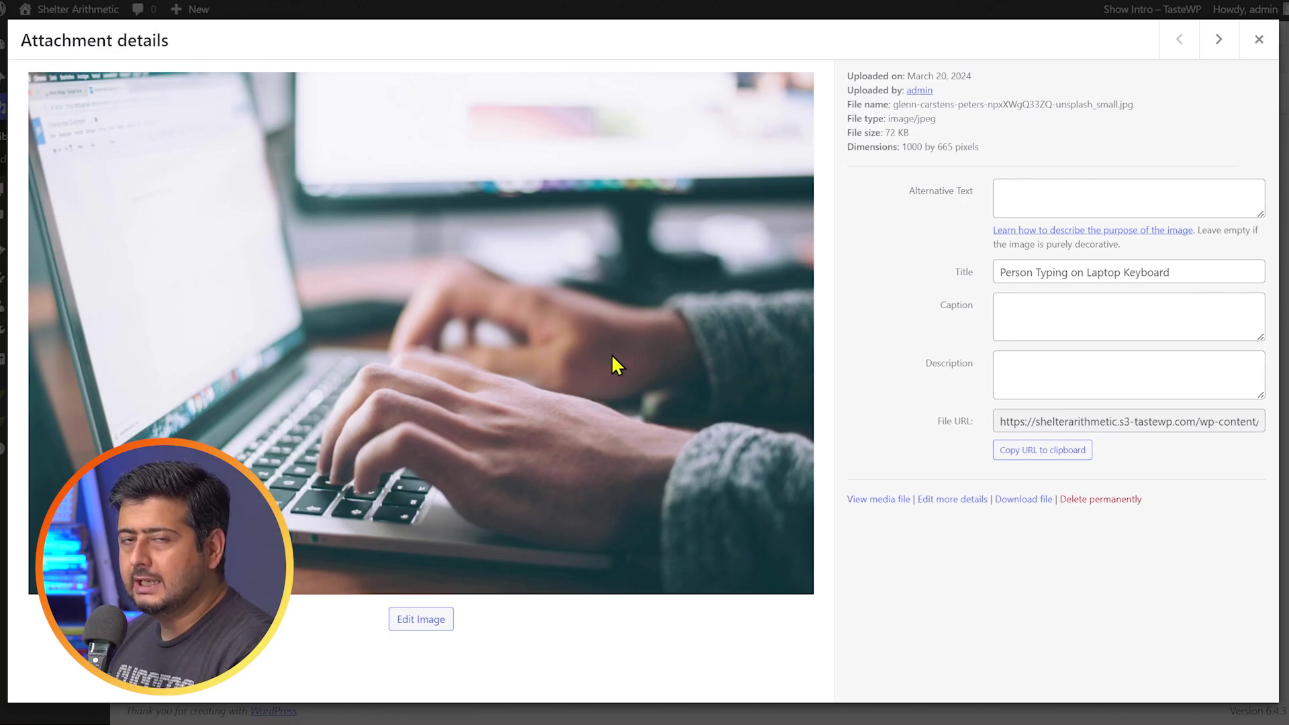
click(1259, 39)
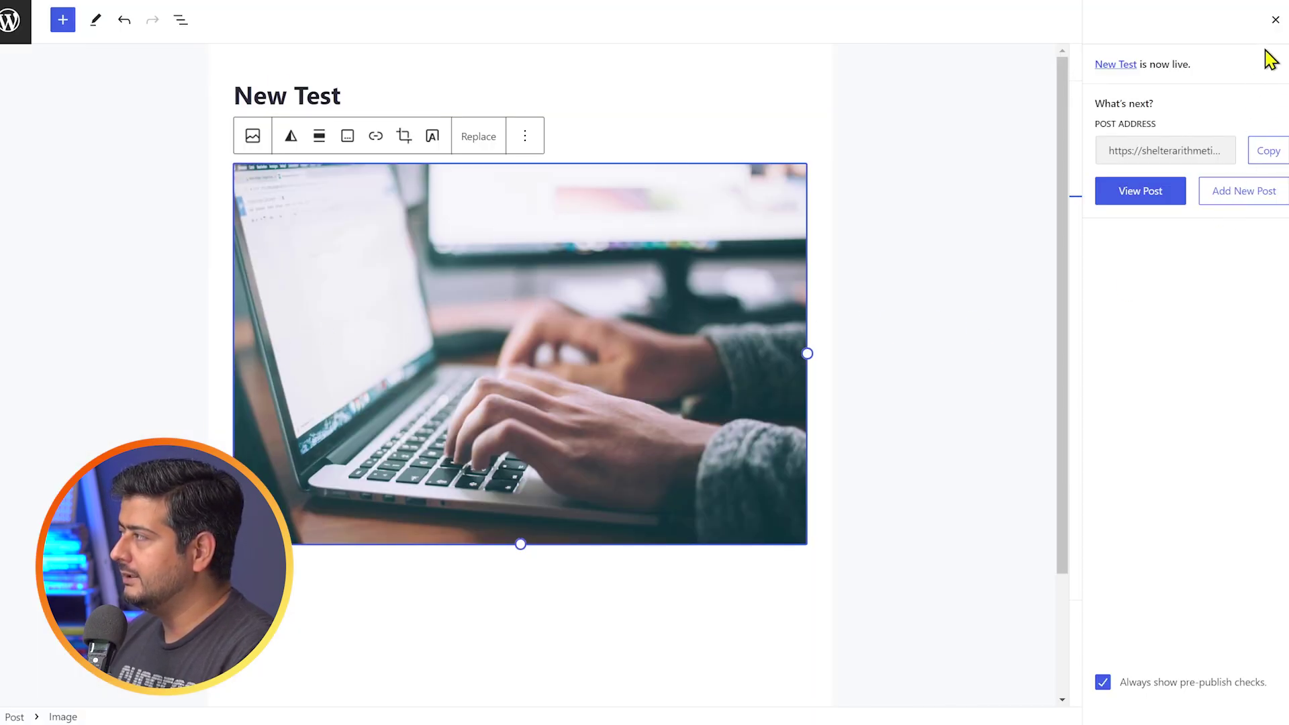
click(1275, 19)
Step: Copy 'Person Typing on Laptop Keyboard' into the image block's Title Attribute and update the post
click(584, 274)
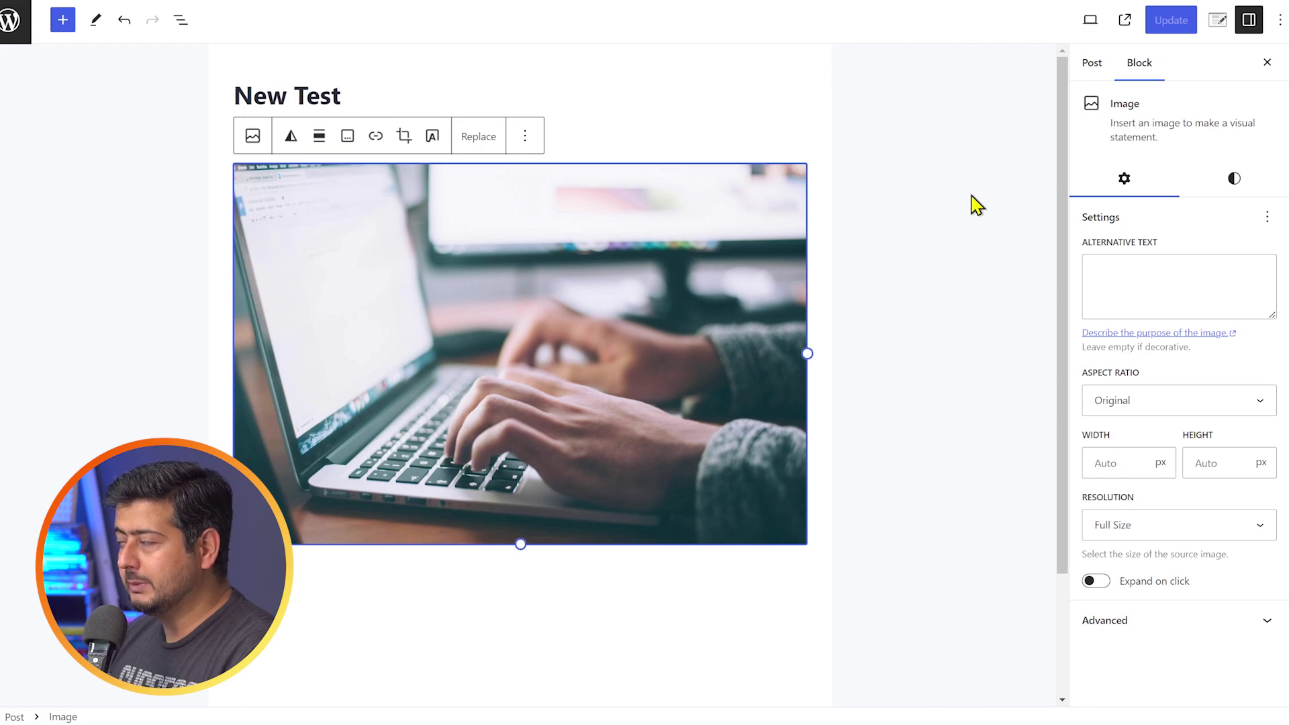
click(1147, 639)
scroll(1168, 557, down, 3)
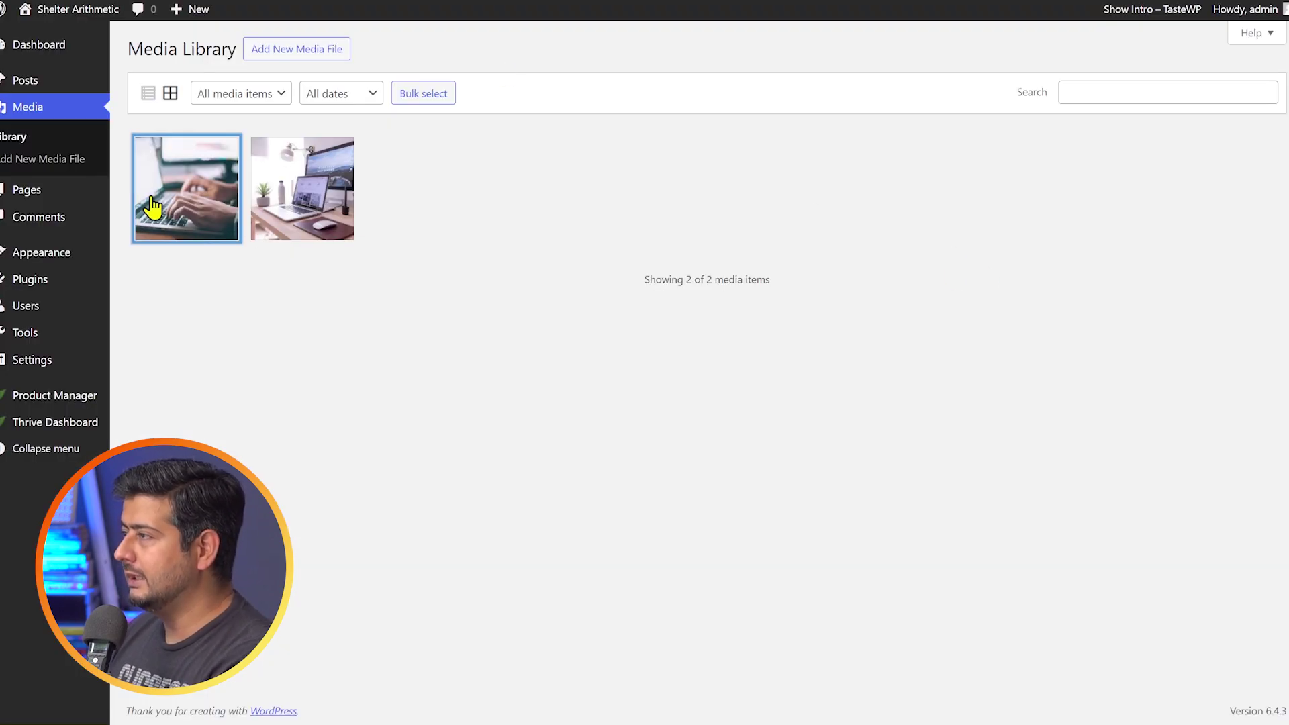
click(143, 206)
drag(1193, 265, 969, 284)
key(ctrl+c)
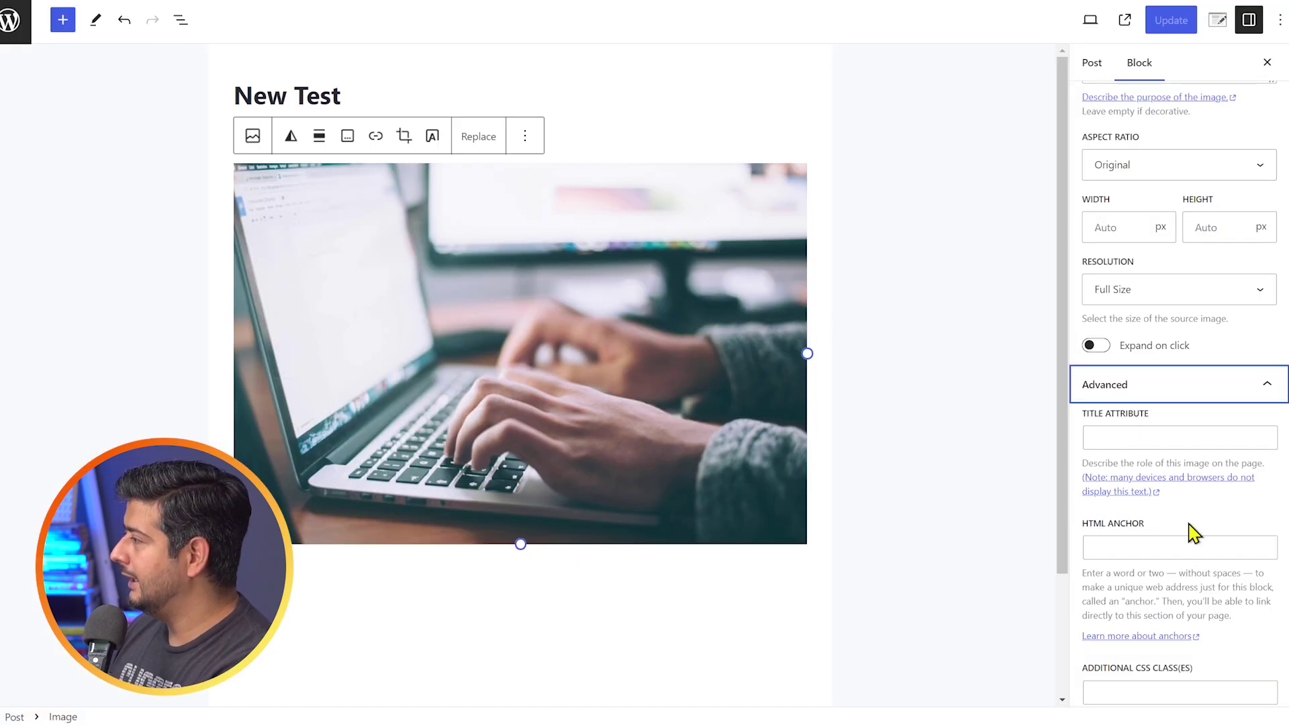
click(1165, 442)
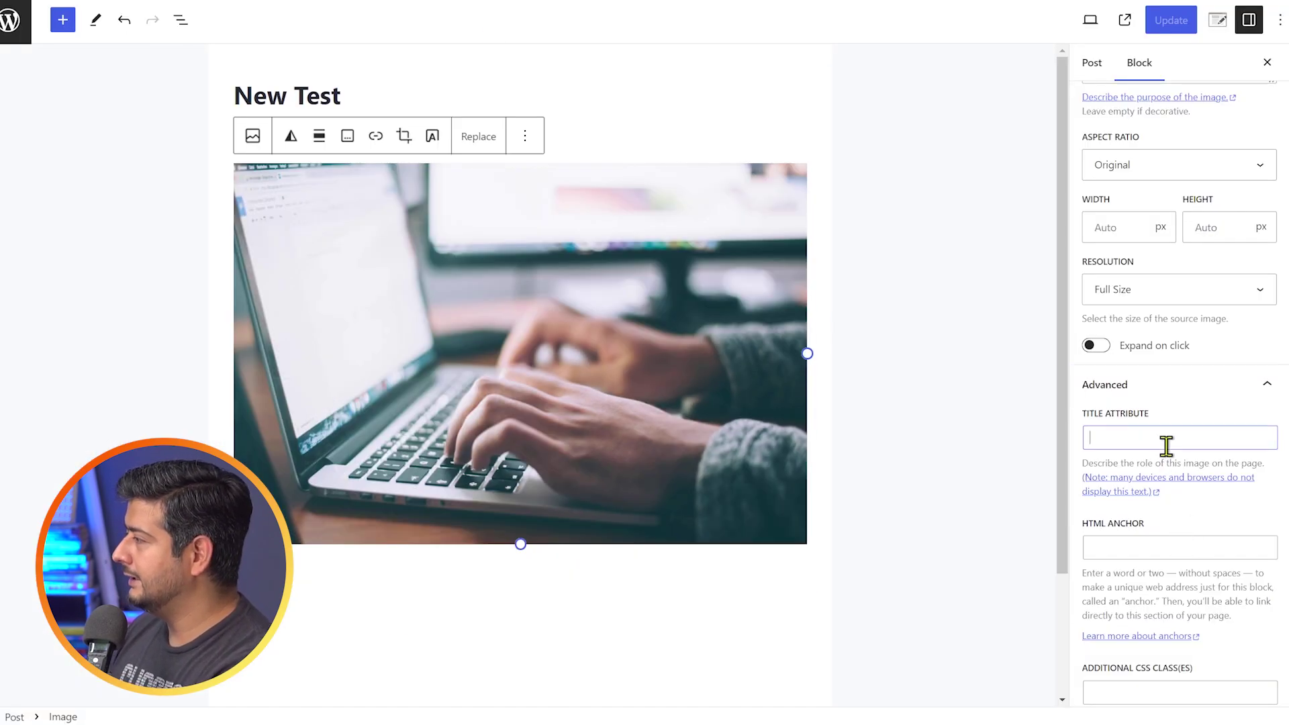
key(ctrl+v)
click(1168, 24)
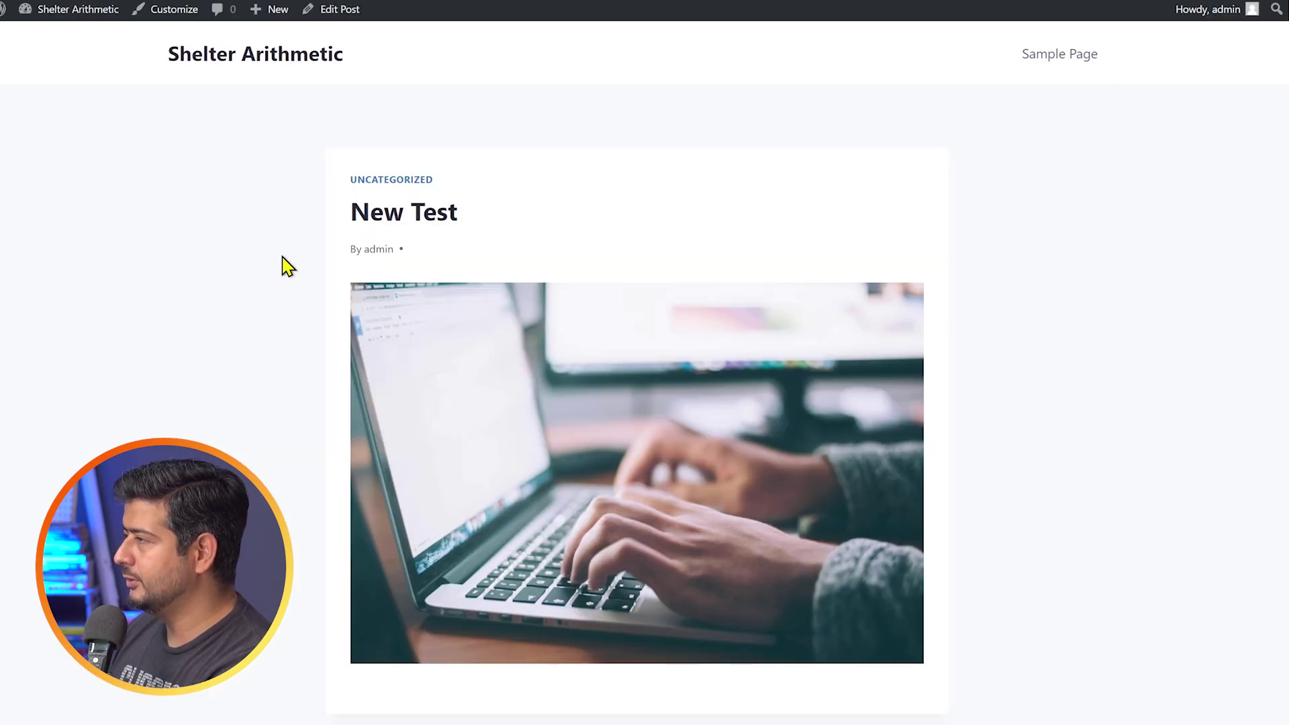
scroll(270, 248, down, 3)
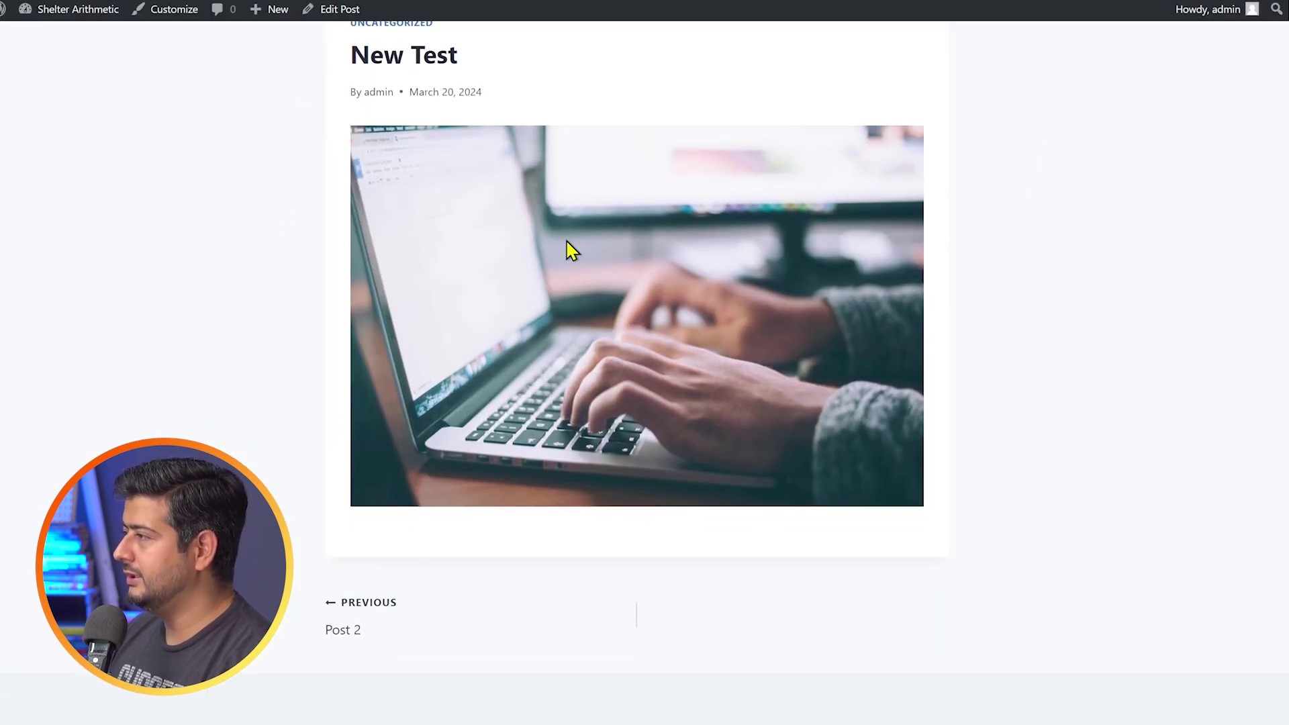
mouse_move(568, 250)
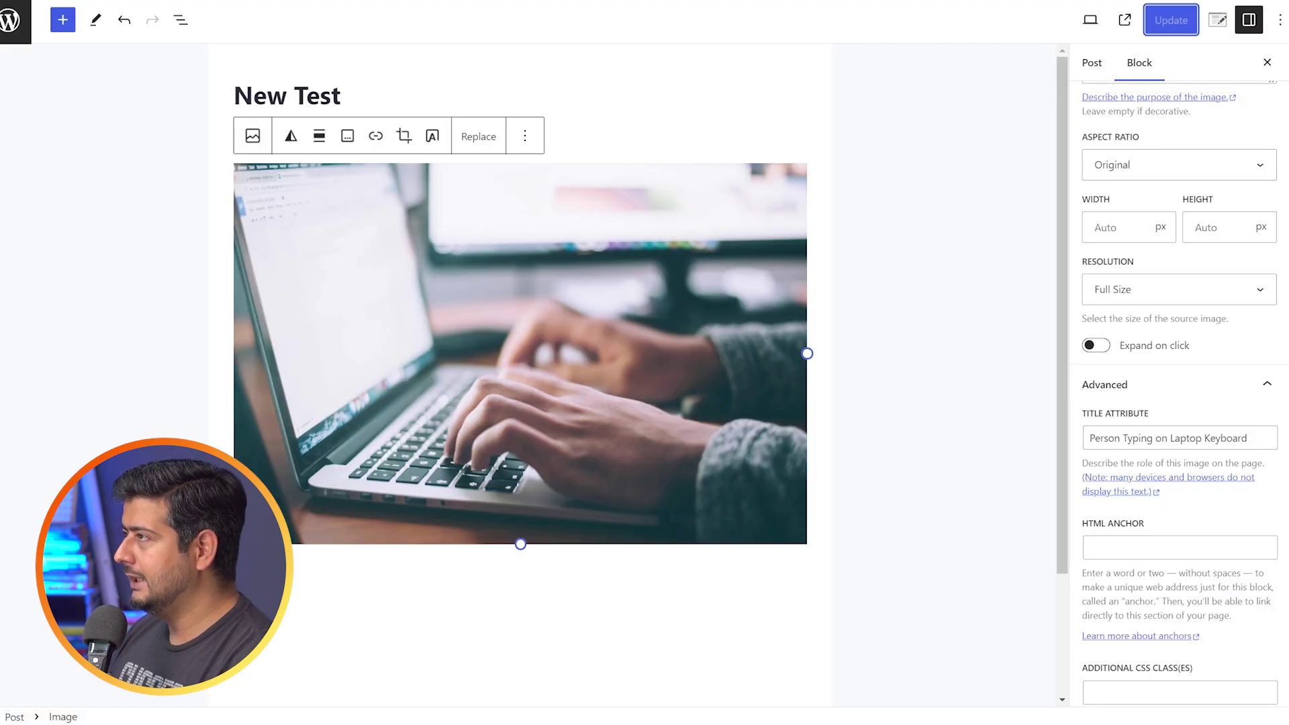
Step: Give the post's typing image the alternative text 'Alt Text' and update the post
click(926, 322)
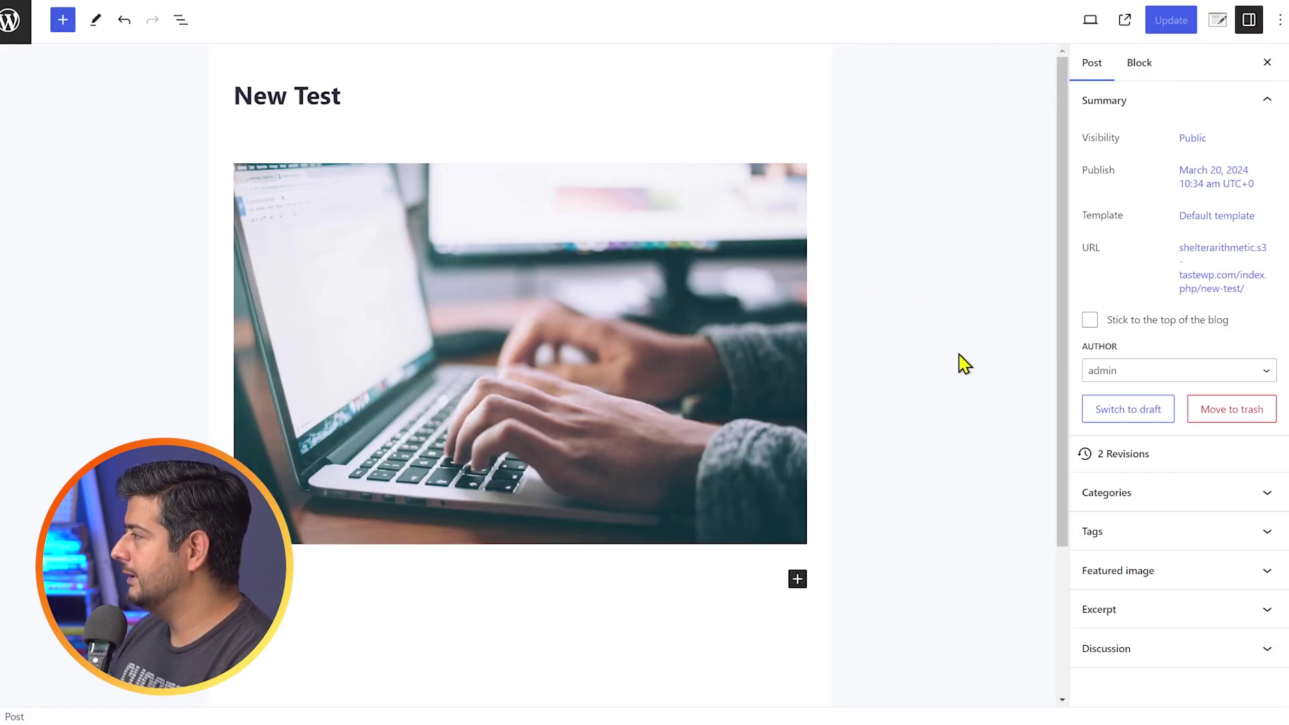
click(622, 355)
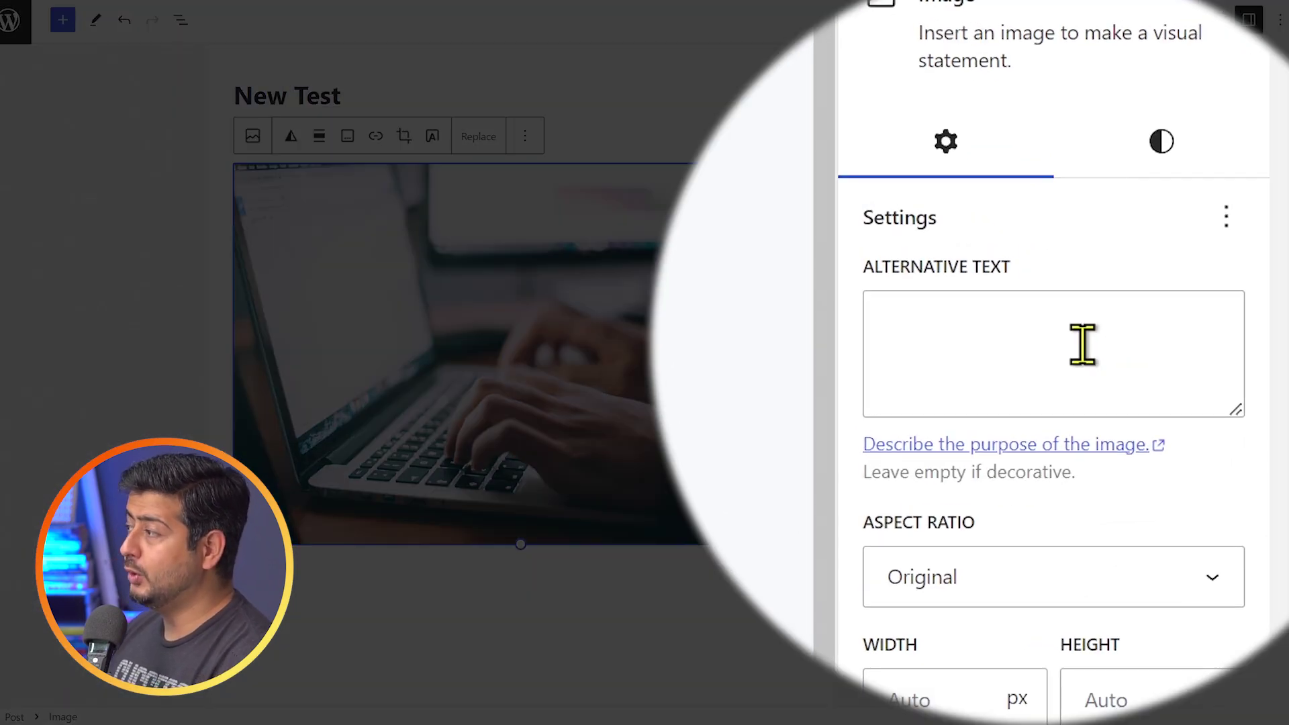
click(1082, 344)
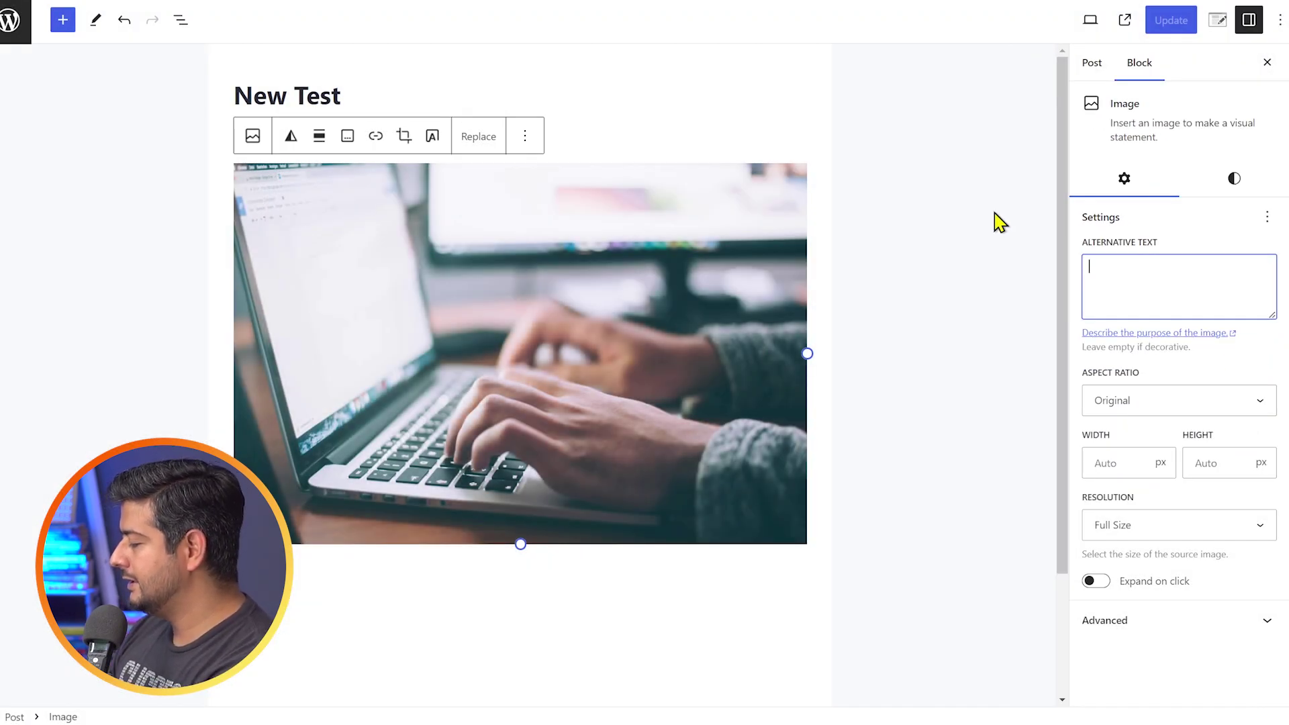
text(Alt Text)
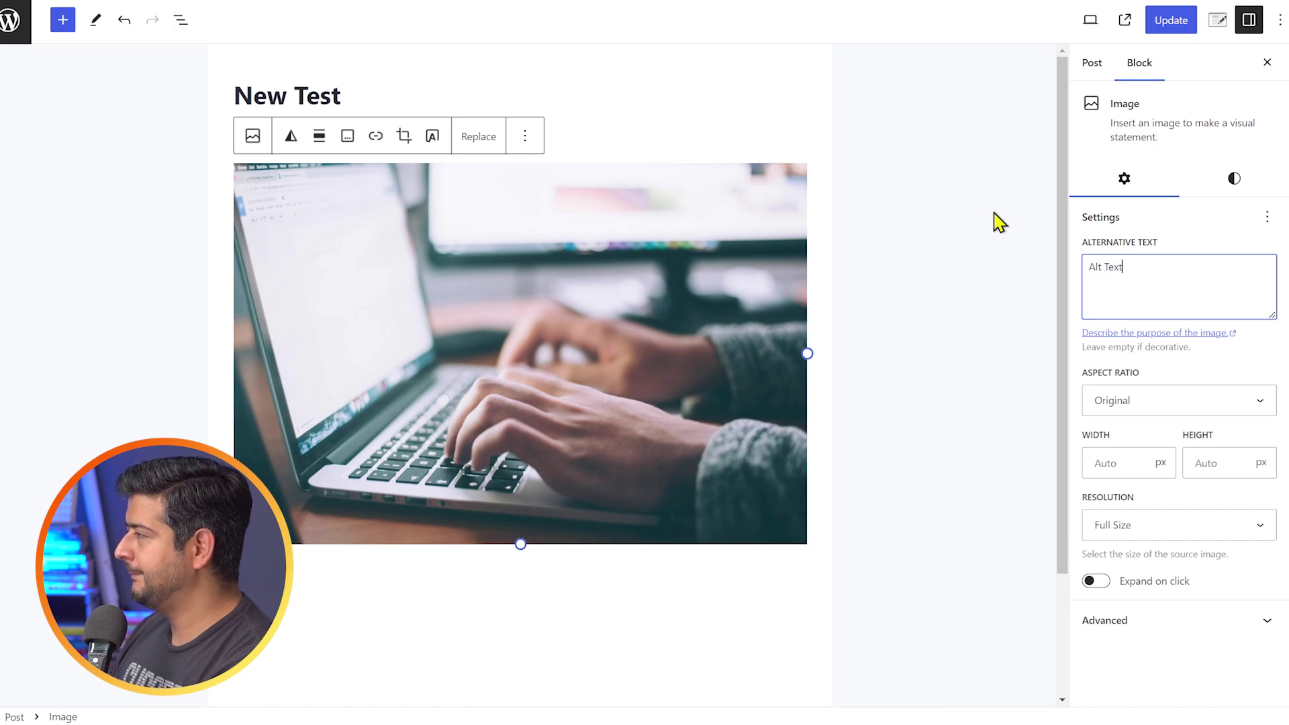
click(1162, 19)
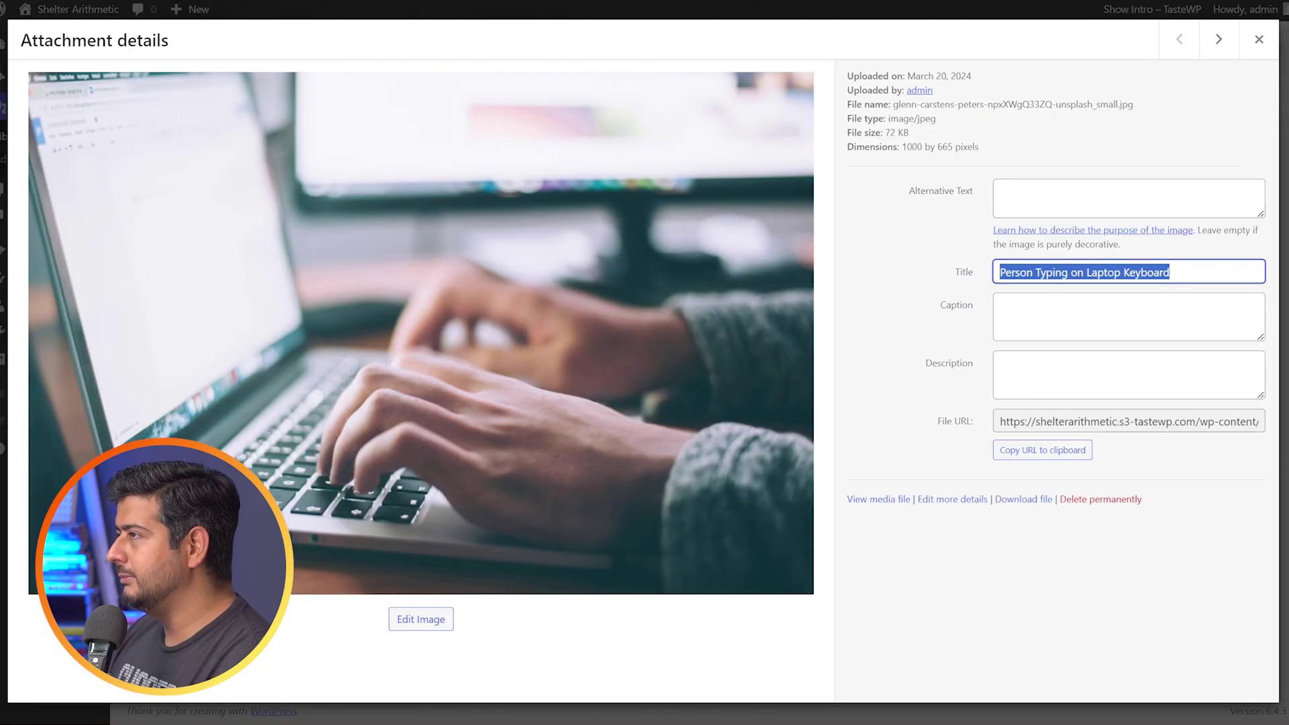
Step: Reload the Media Library, recheck the typing image, and upload the laptop-on-desk photo
click(1259, 40)
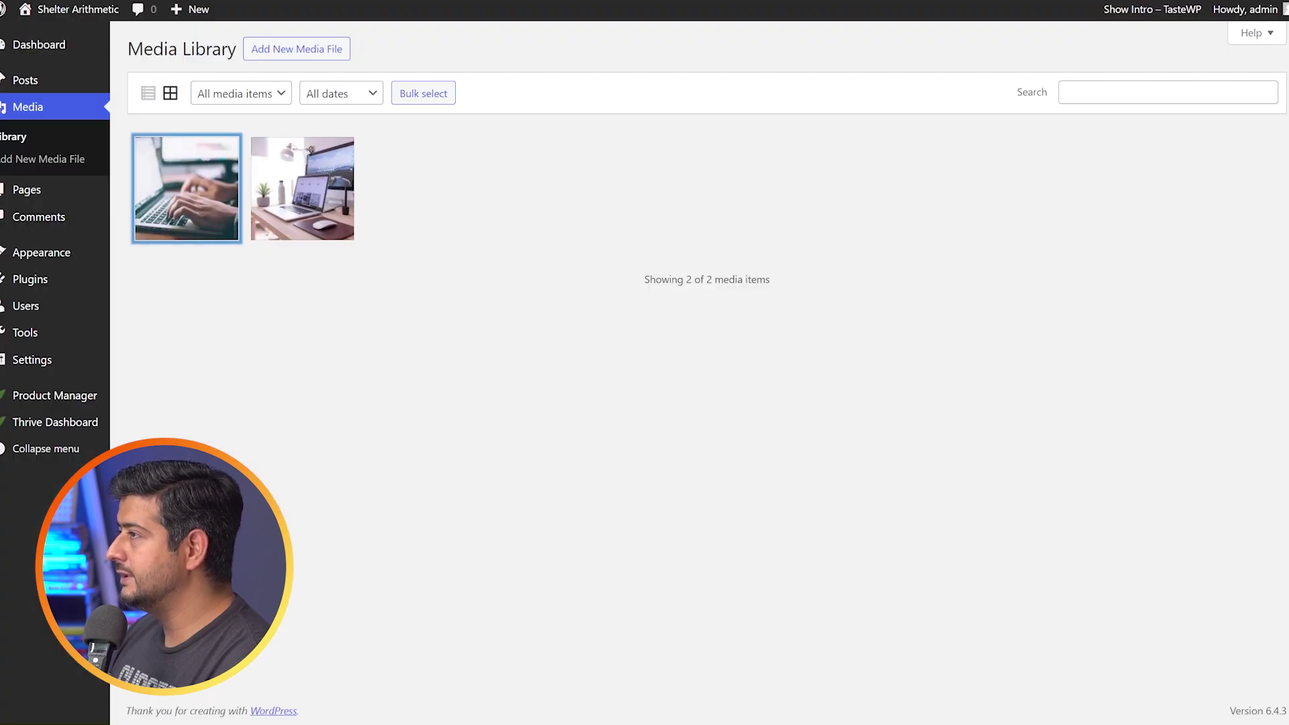
key(F5)
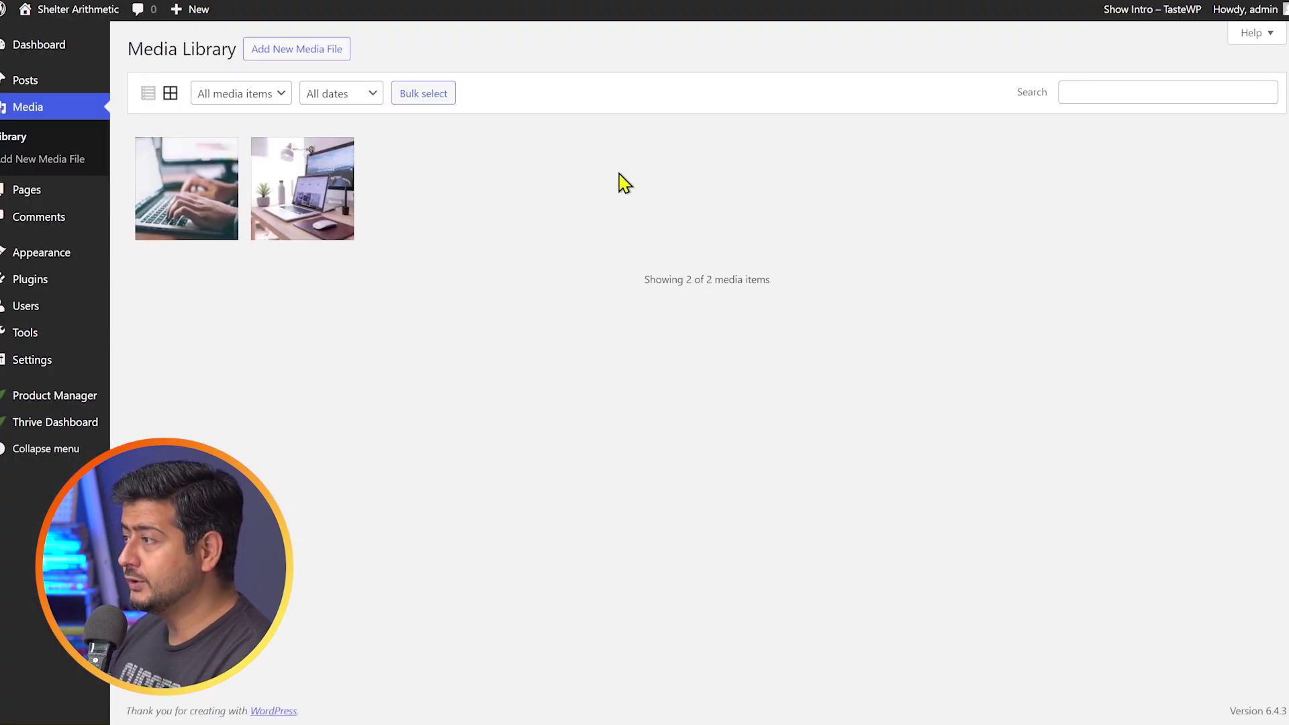
click(205, 203)
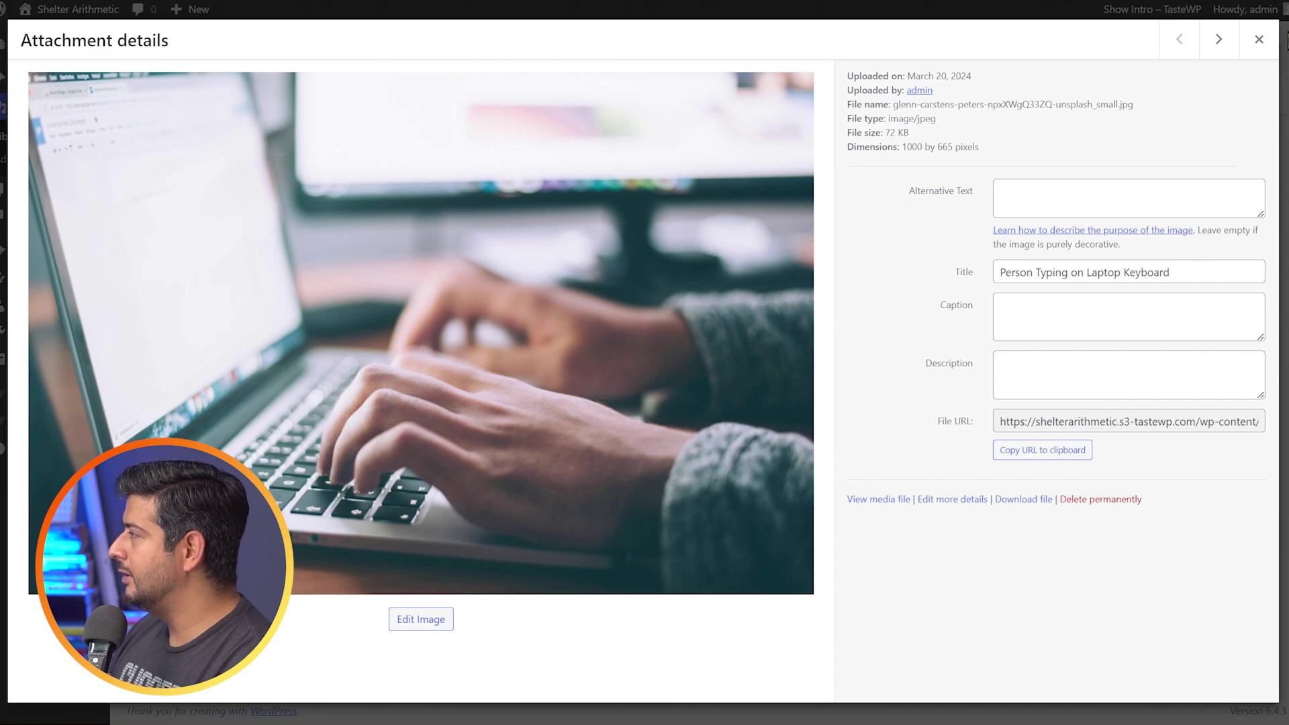
click(1258, 39)
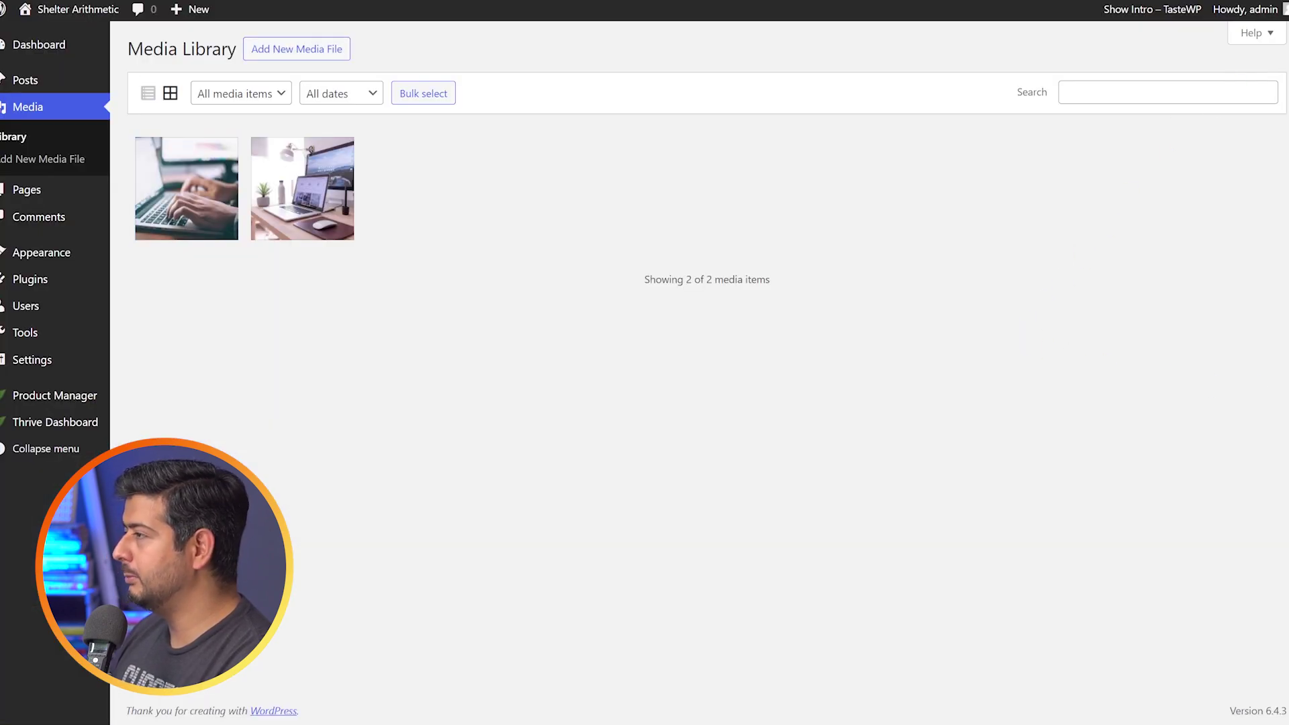
drag(1288, 322, 806, 324)
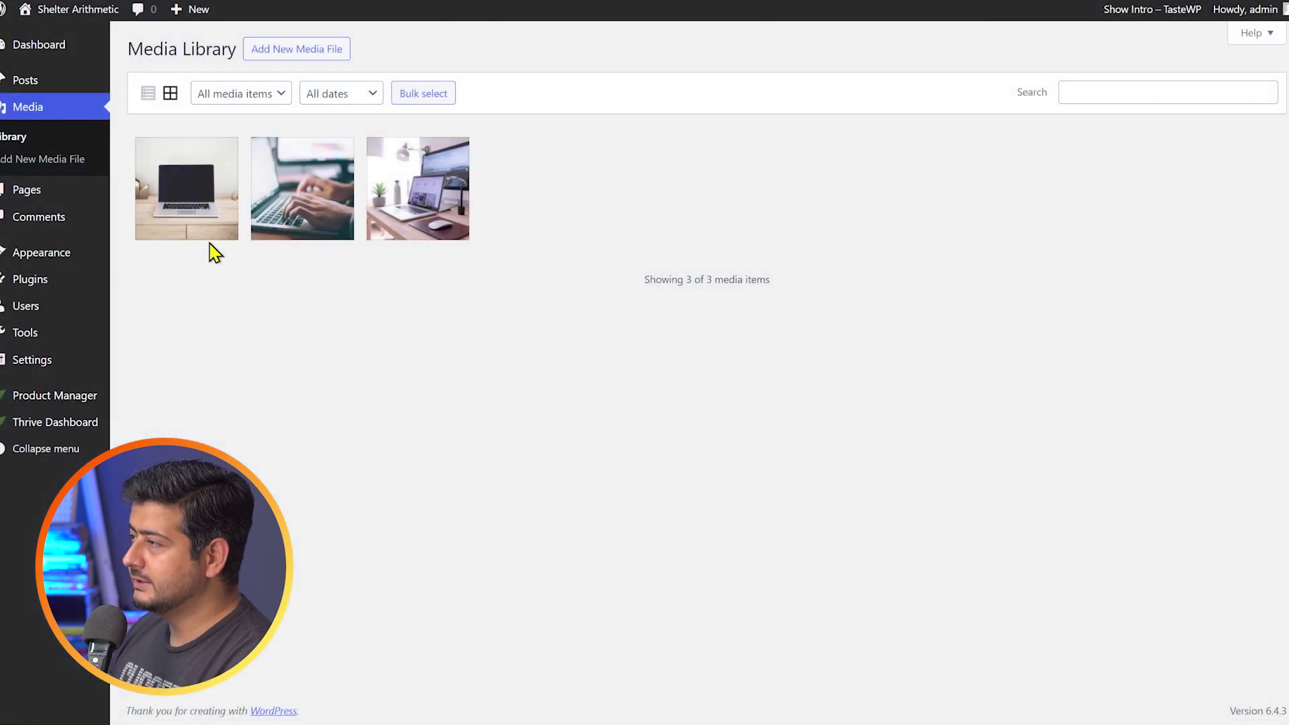
Step: Set the laptop-on-desk image's alternative text to 'Laptop on desk' and close its details
click(170, 174)
click(1024, 188)
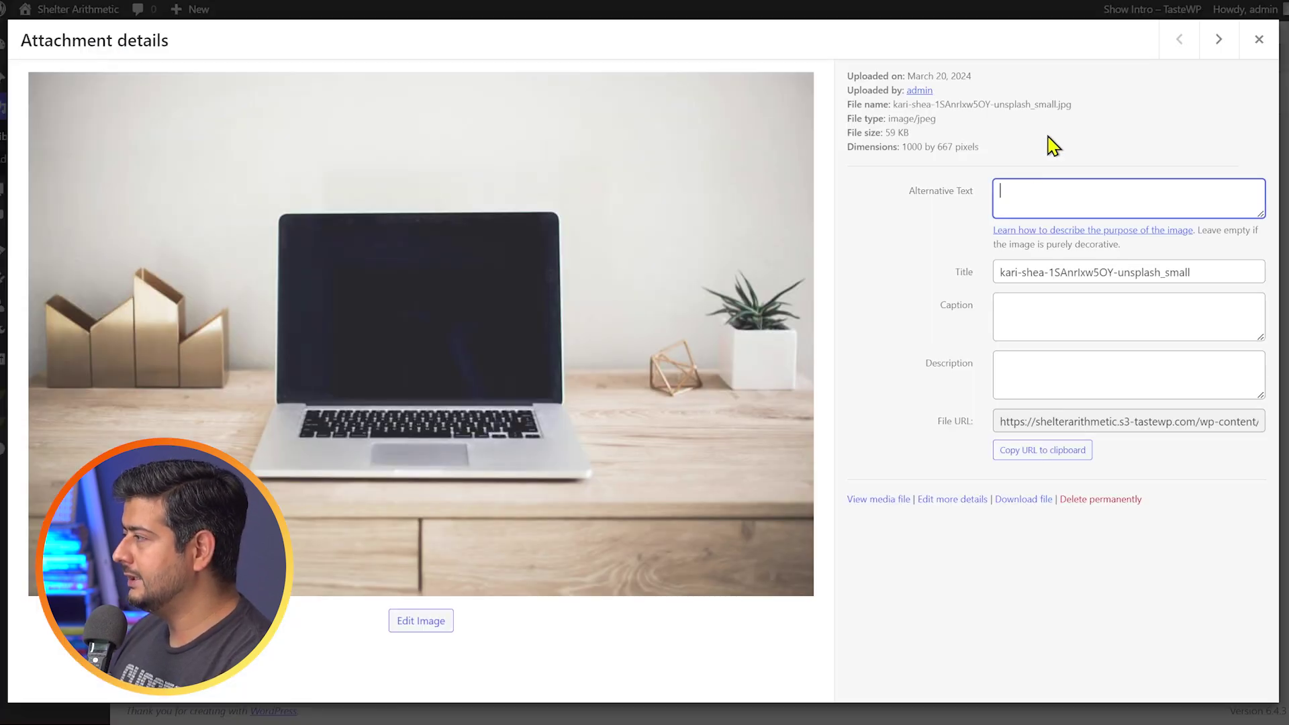
text(Lapt)
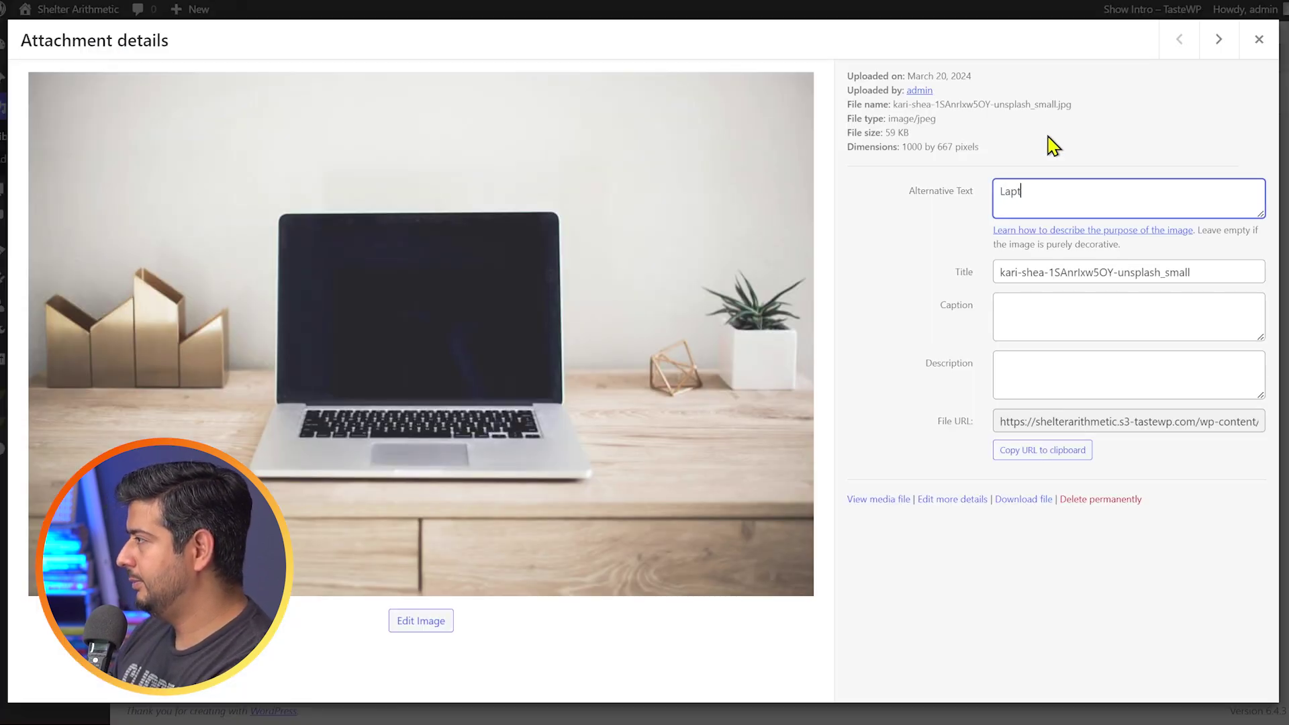
text(op on desk)
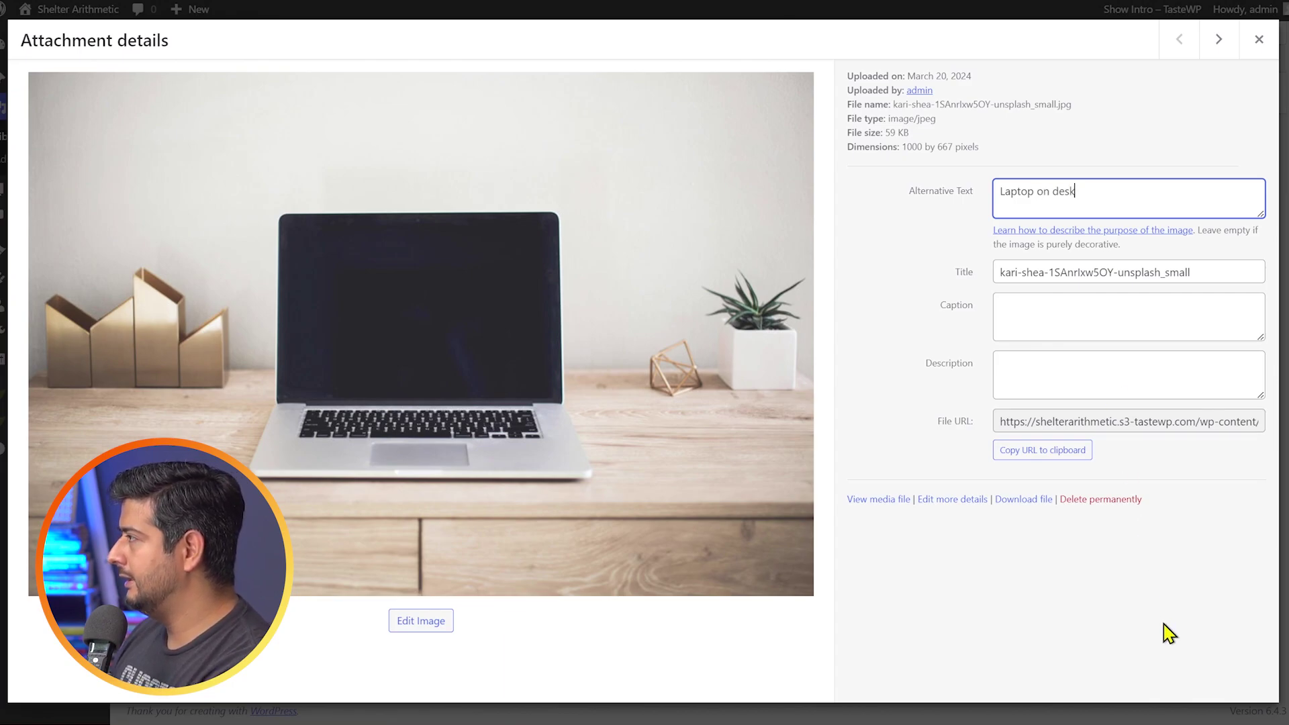
click(1121, 162)
click(1258, 42)
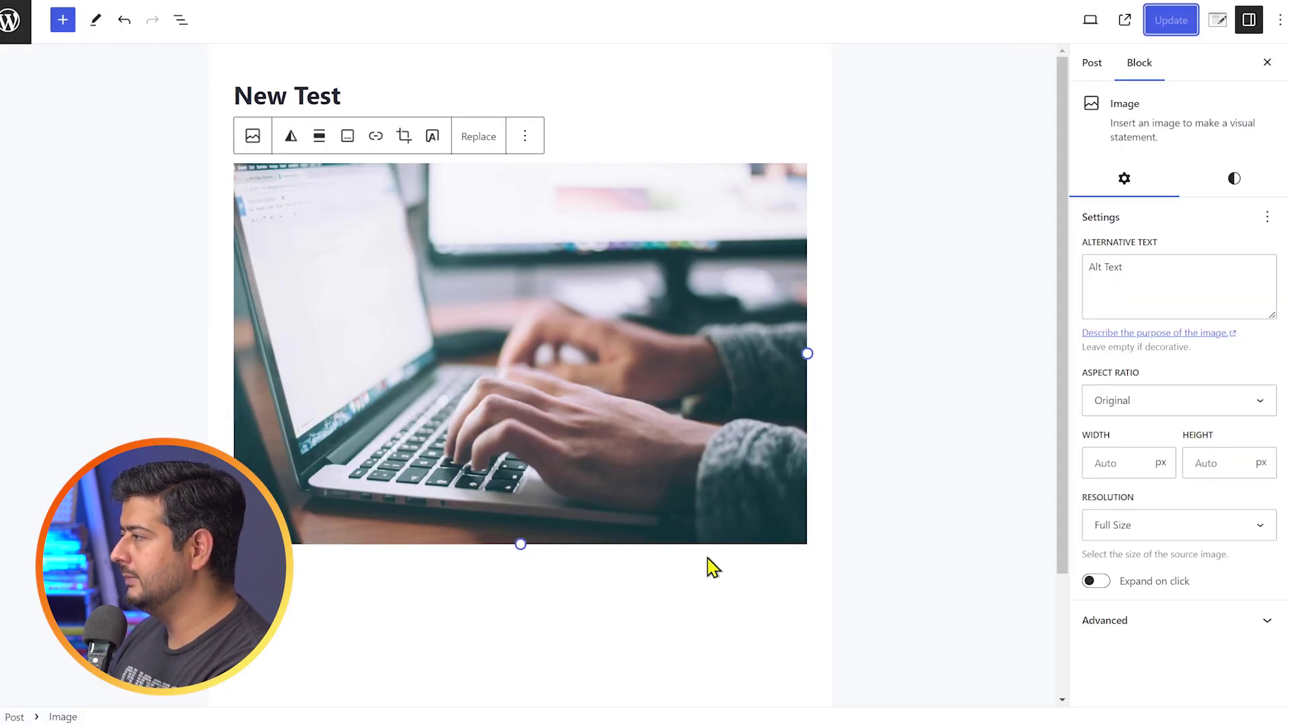
Step: Add a new image block below the typing photo holding the laptop-on-desk image from the Media Library
click(626, 610)
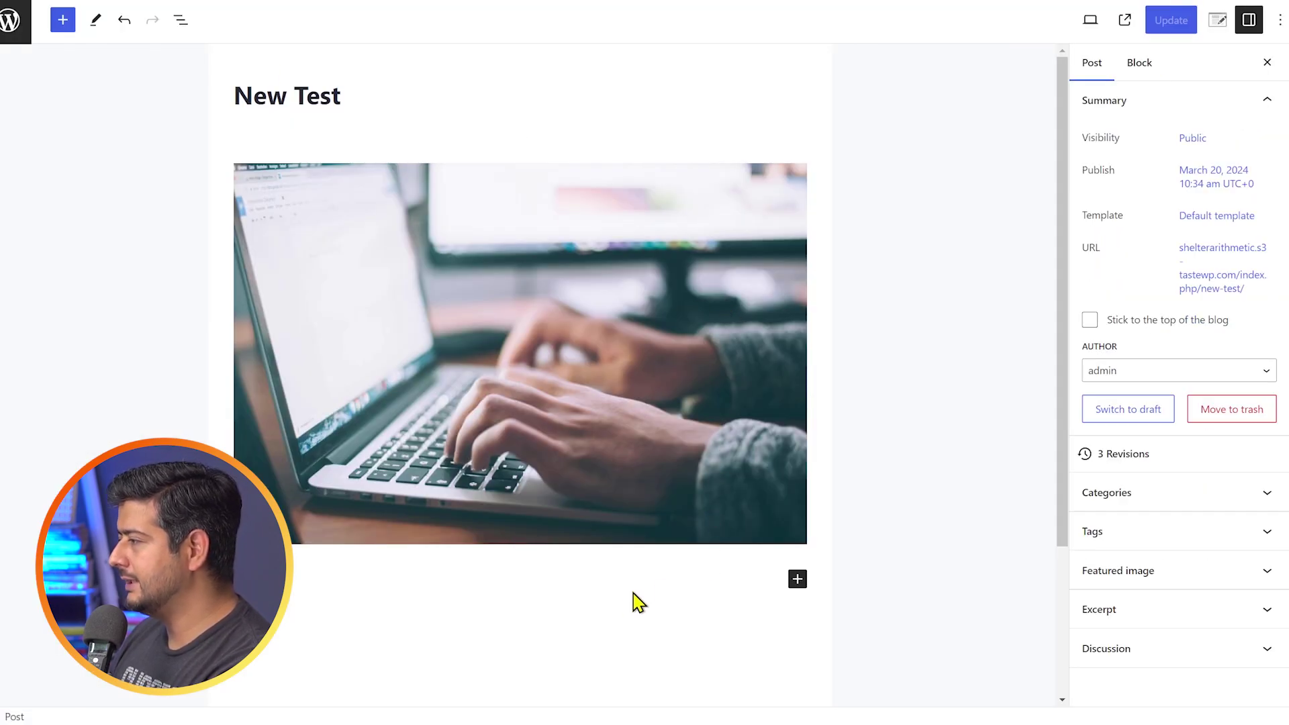
click(798, 580)
text(im)
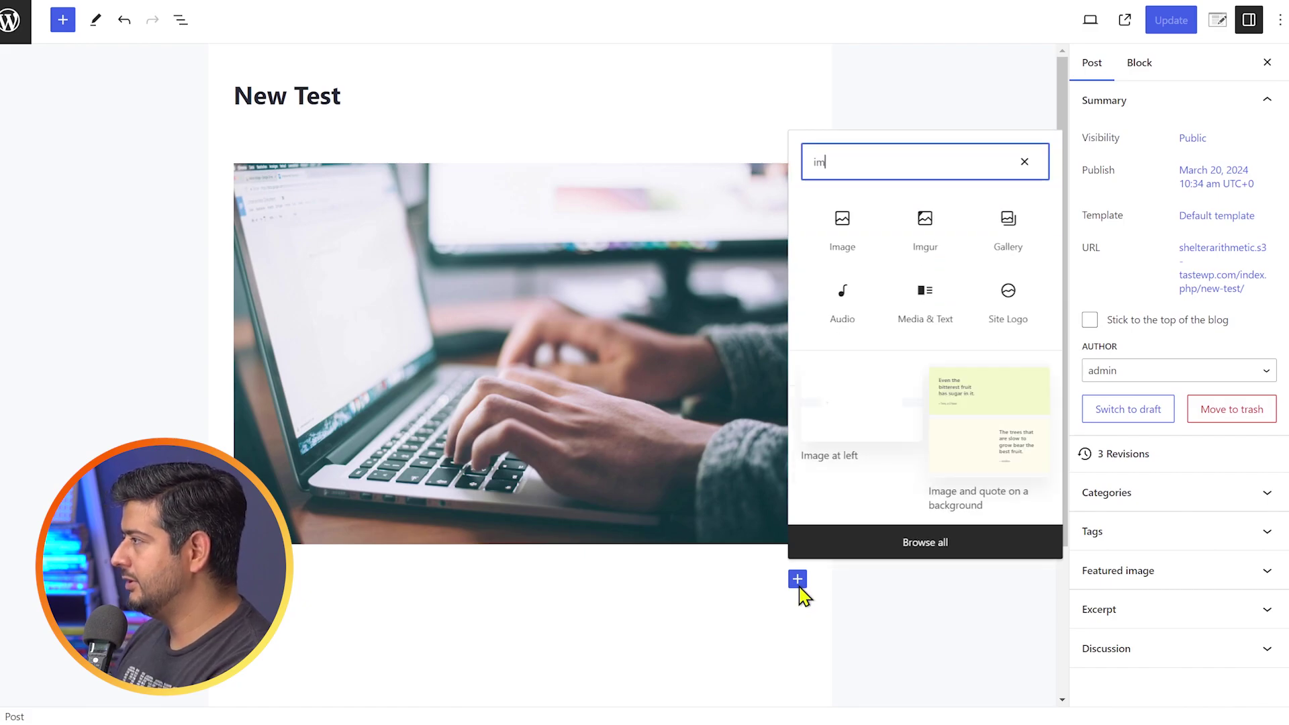
click(824, 209)
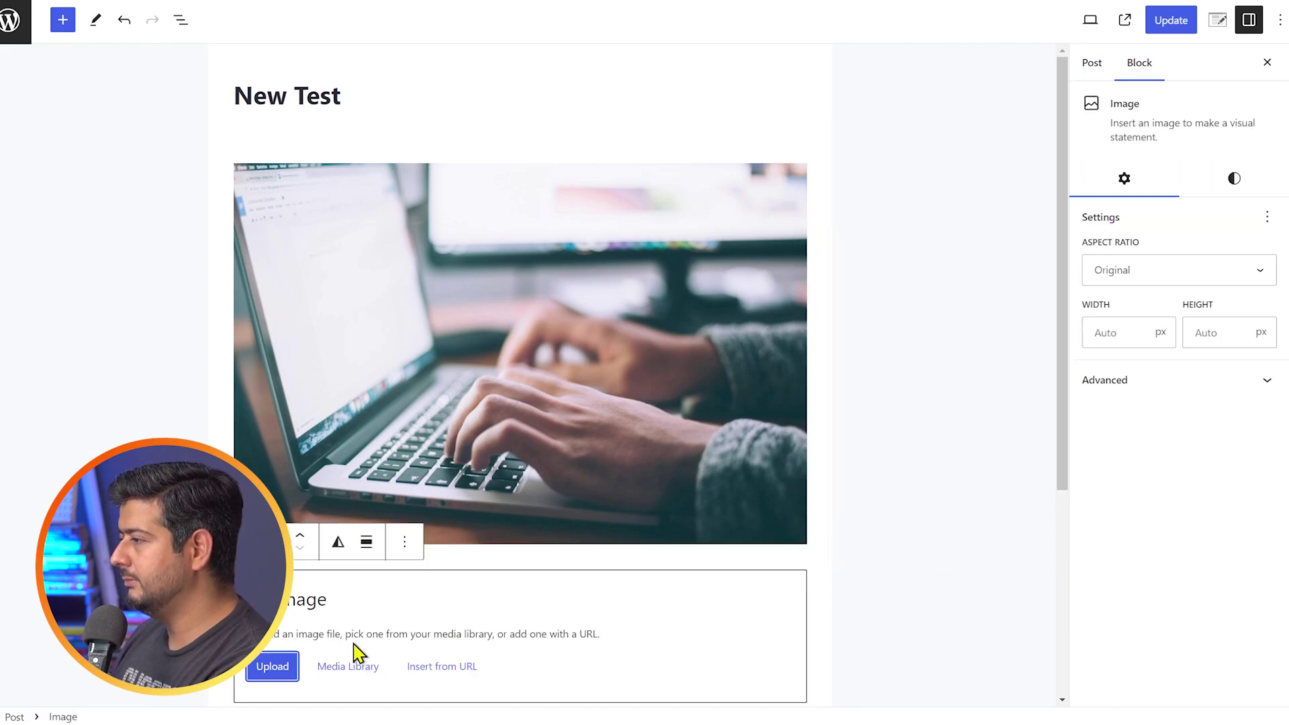
click(351, 665)
click(82, 233)
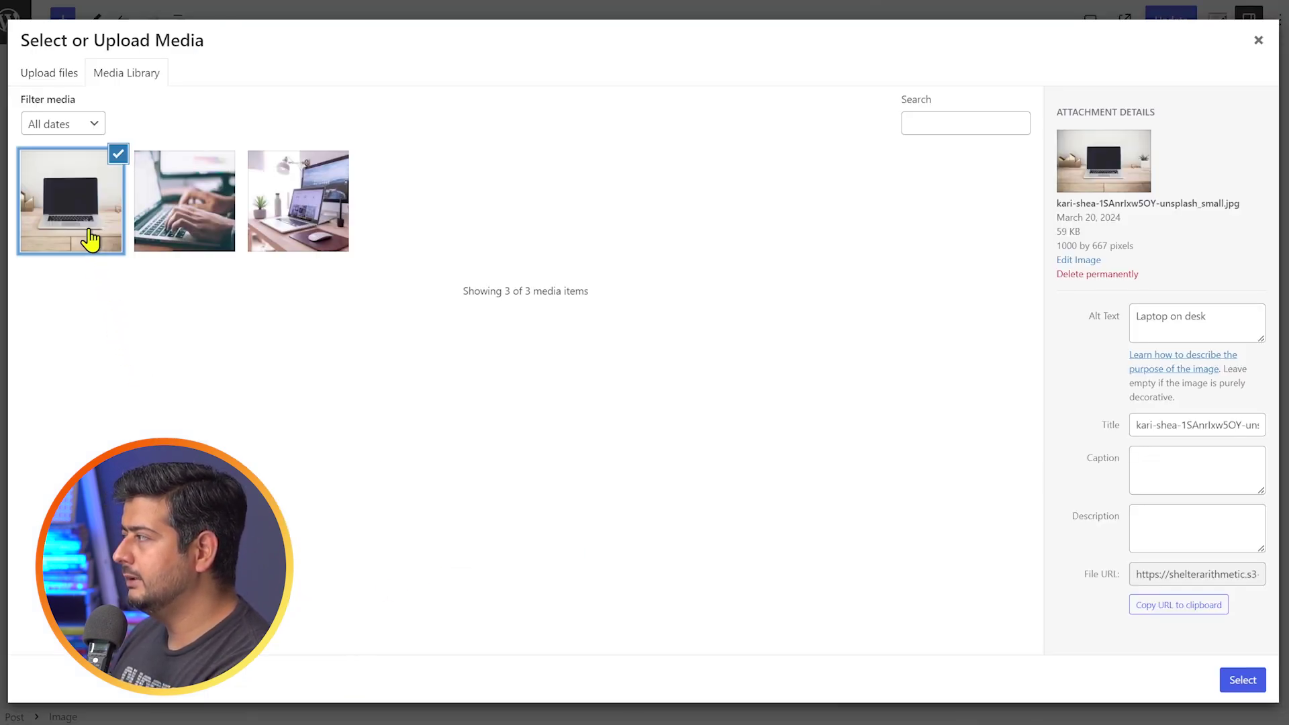
click(1243, 686)
scroll(826, 440, down, 4)
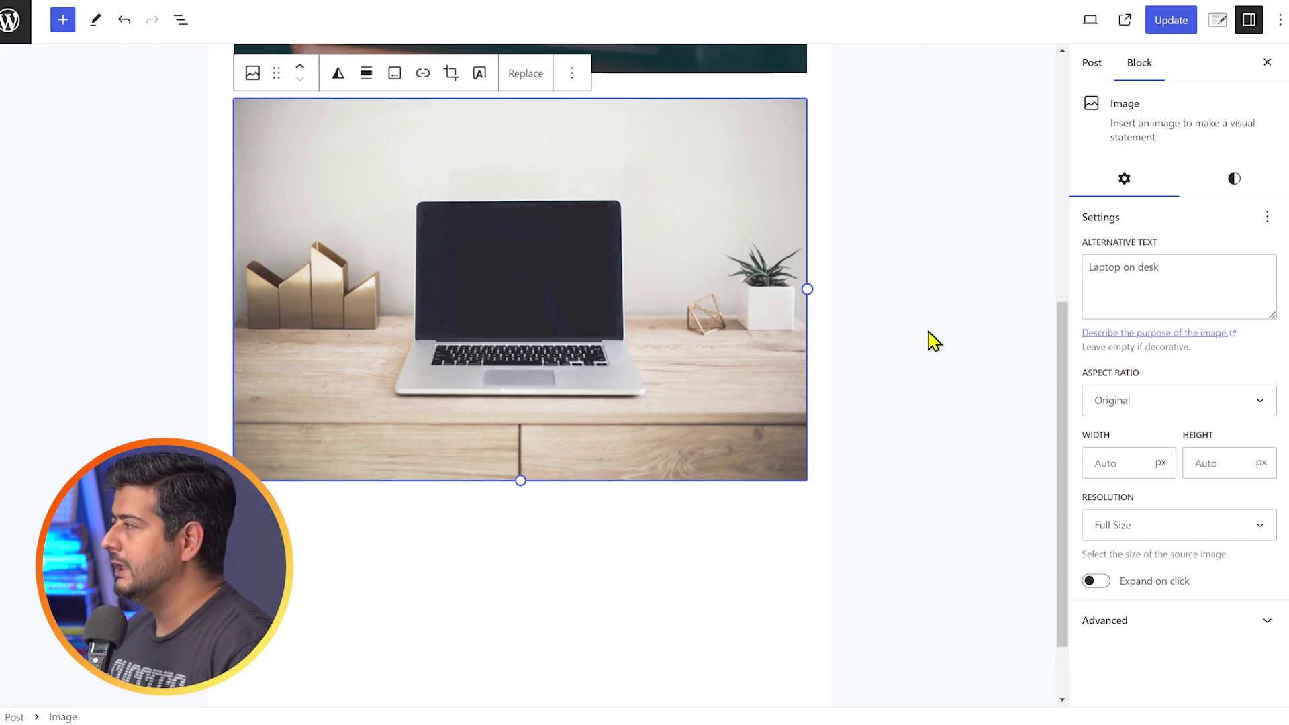
Step: Update the New Test post and view both laptop images on the live page
click(1175, 25)
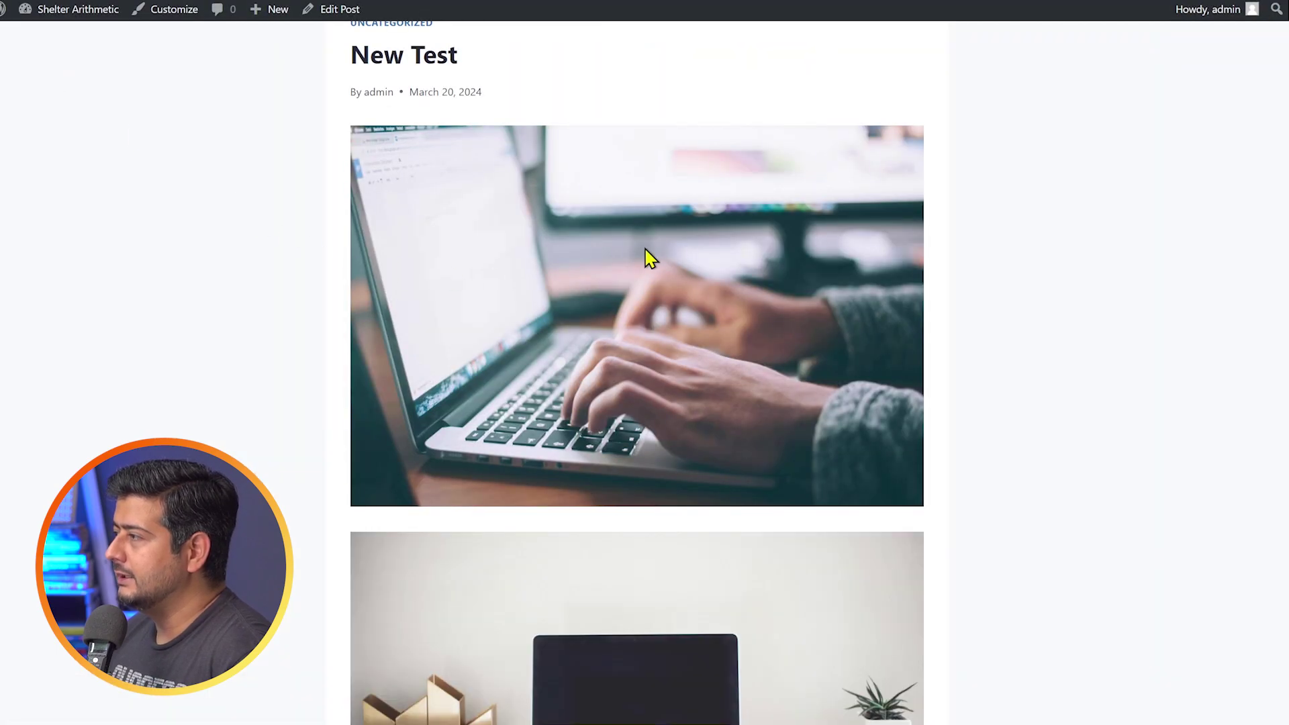
mouse_move(649, 255)
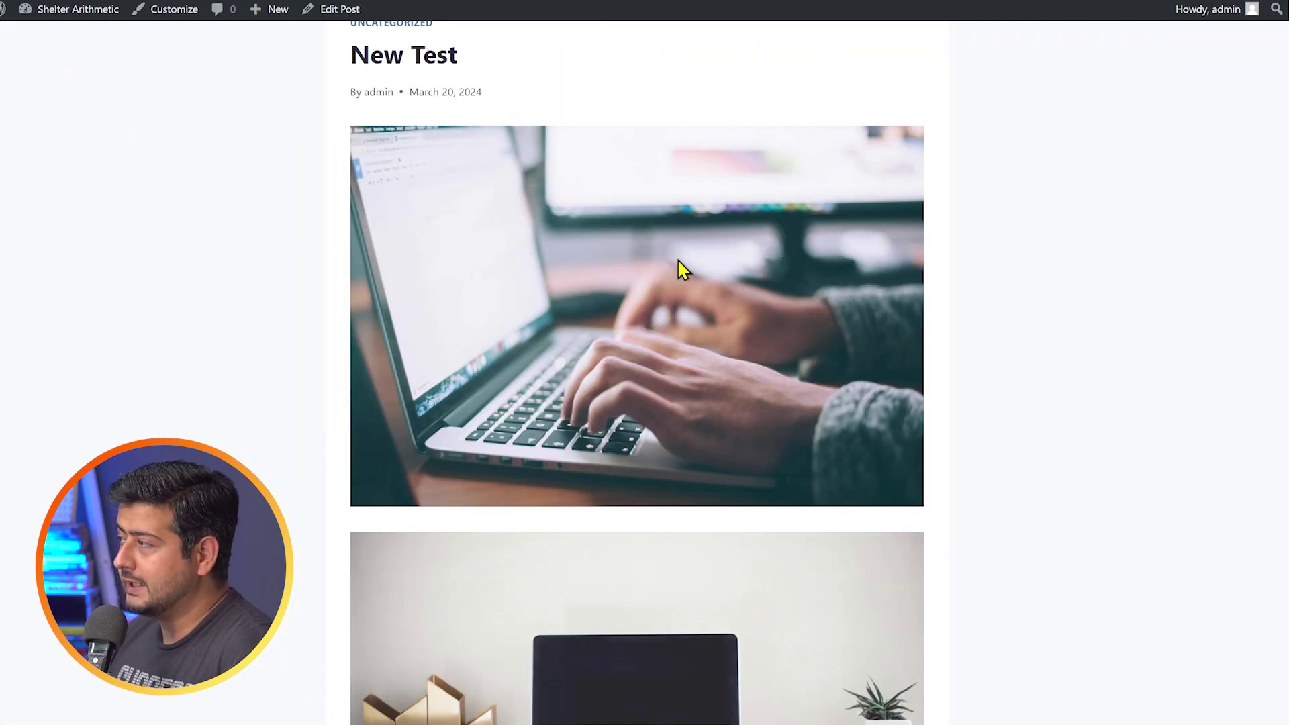
scroll(641, 379, down, 3)
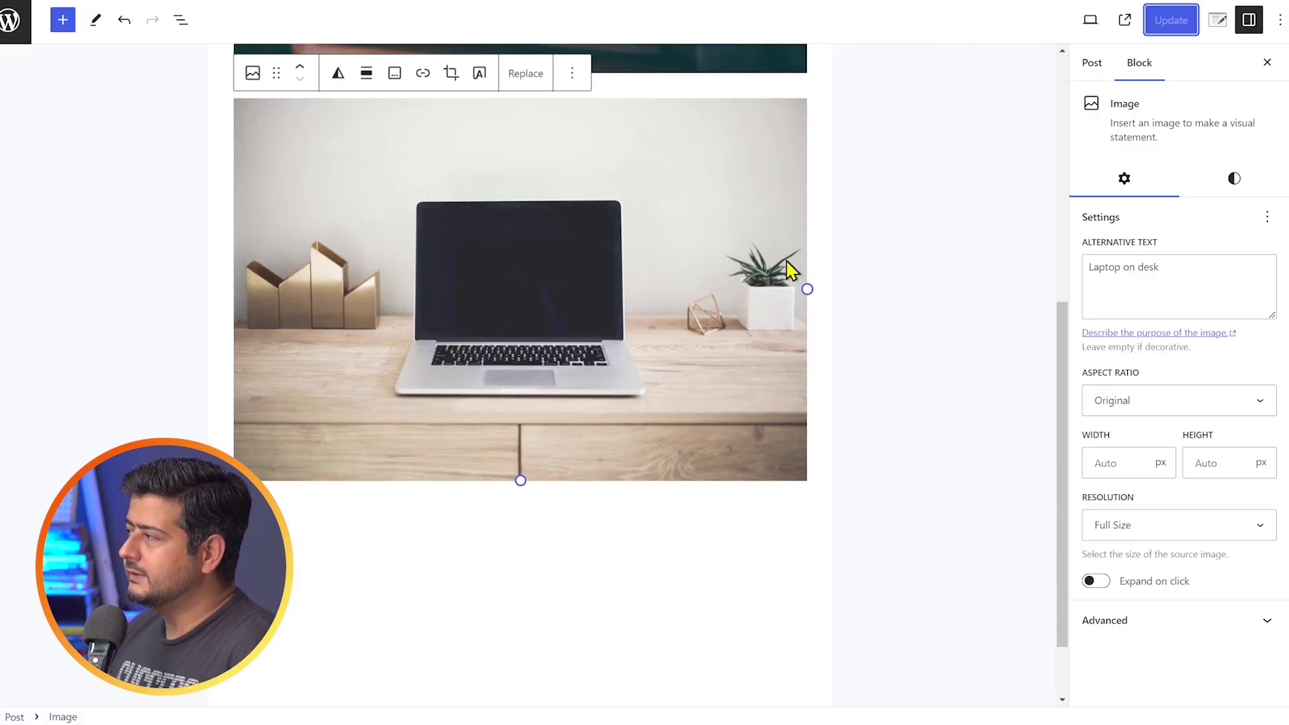
click(906, 259)
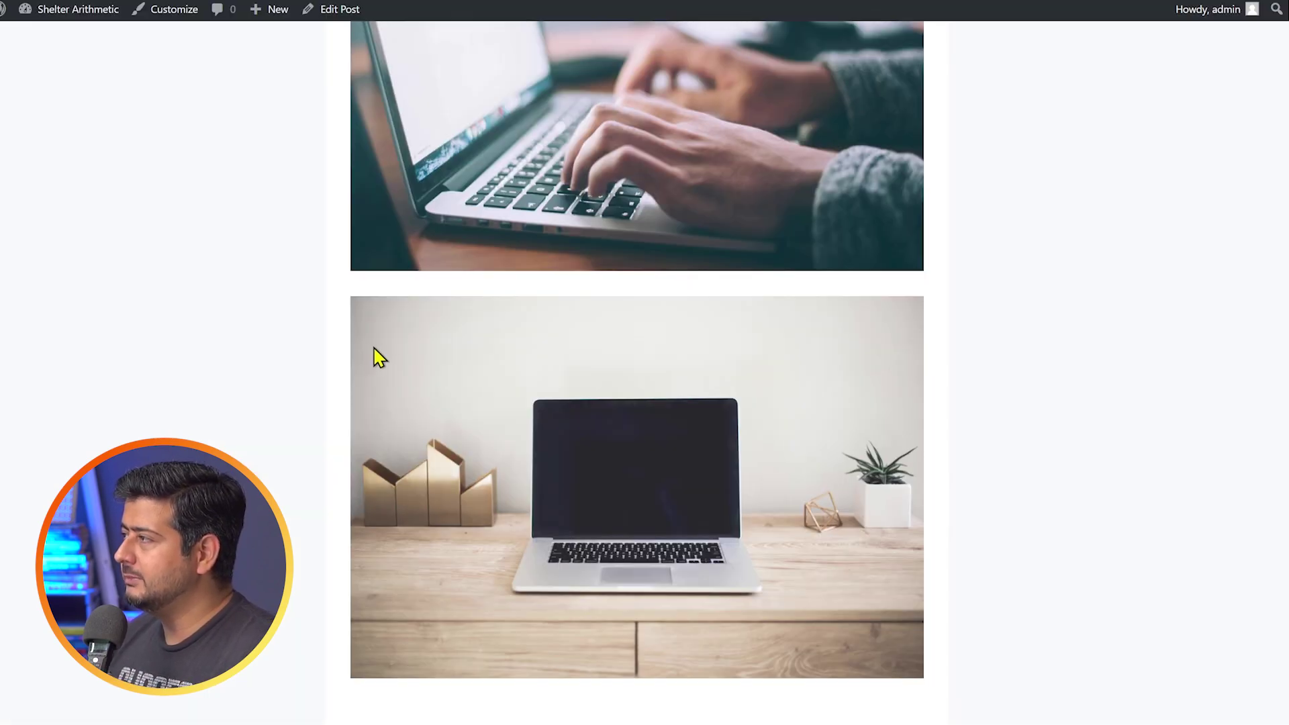
scroll(369, 357, up, 5)
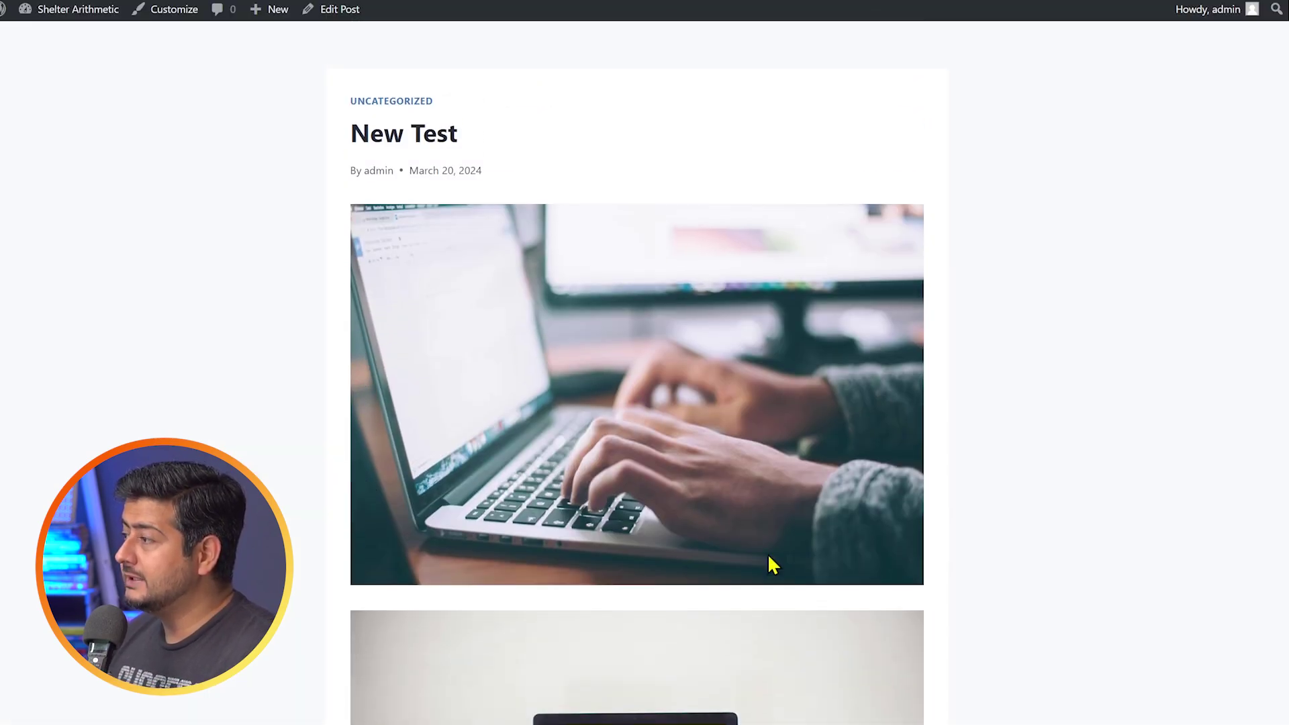
Step: Bring up the AIOSEO 'Image SEO for WordPress' page in the browser
mouse_move(484, 474)
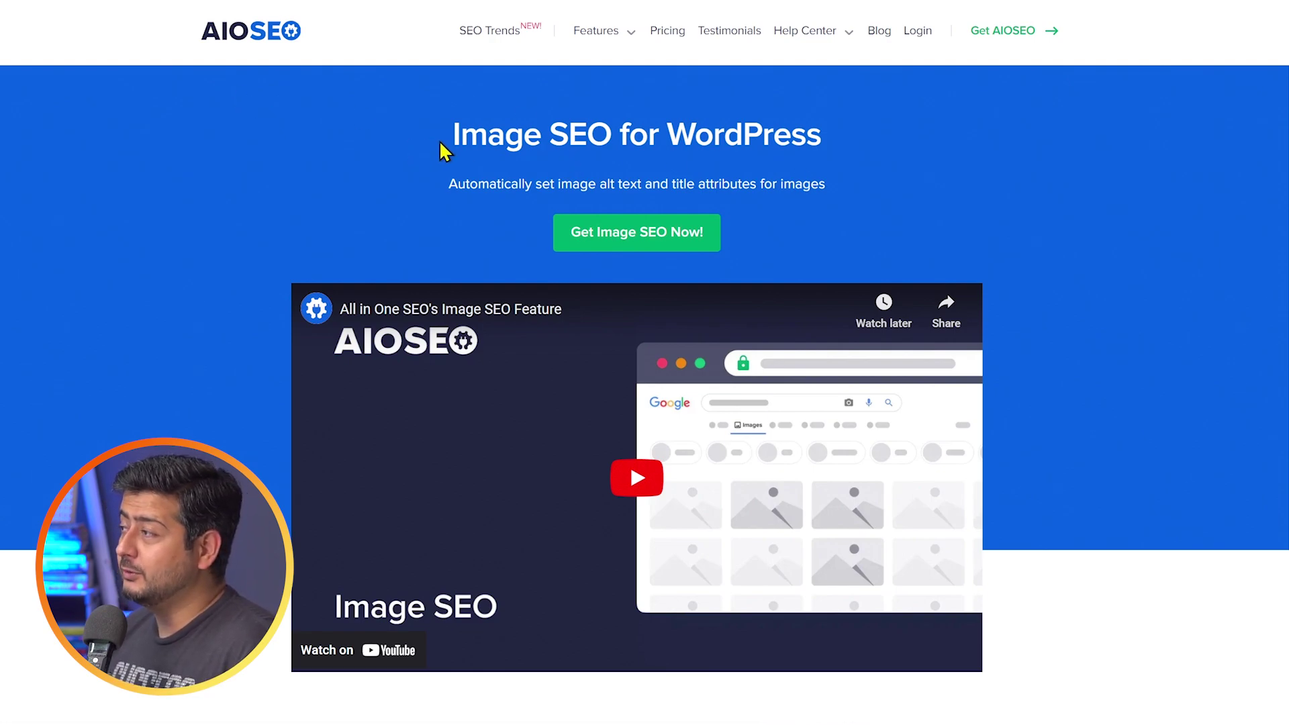
Step: Highlight the 'Image SEO for WordPress' heading and scroll through its title attribute, alt text and activation sections
drag(441, 149, 817, 132)
click(971, 156)
mouse_move(631, 42)
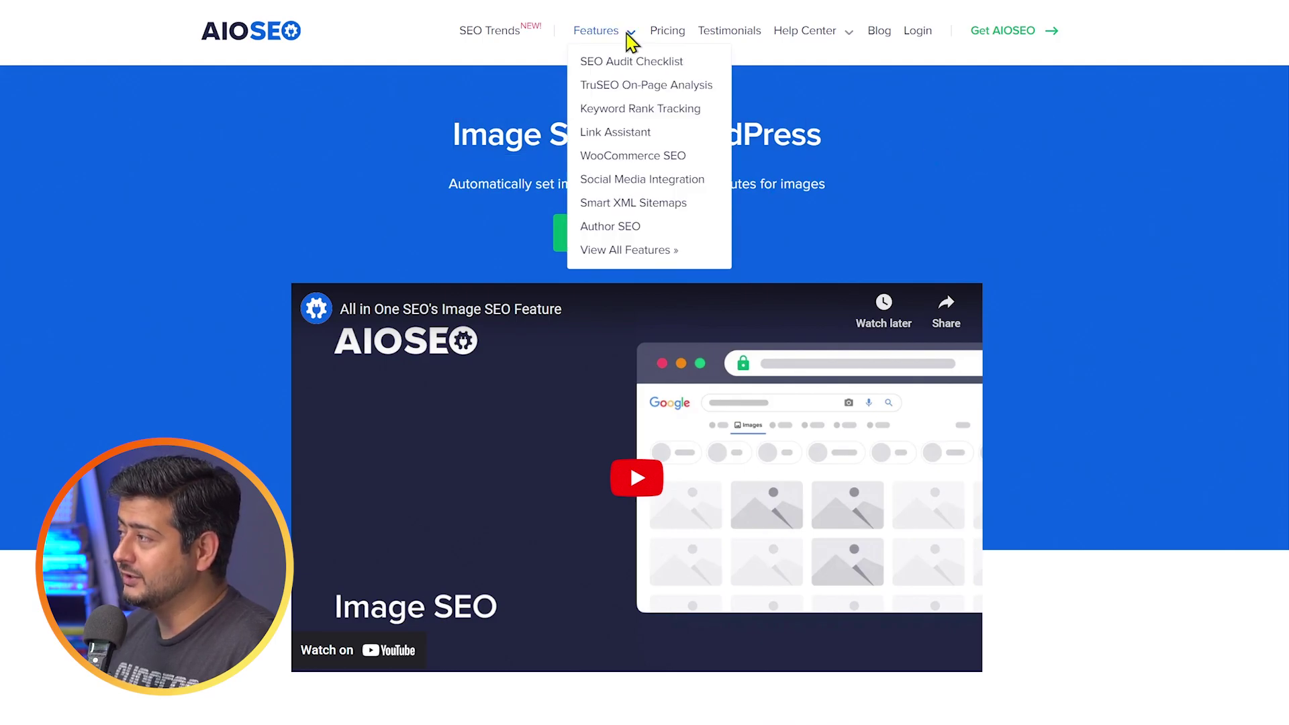
scroll(1107, 268, down, 1)
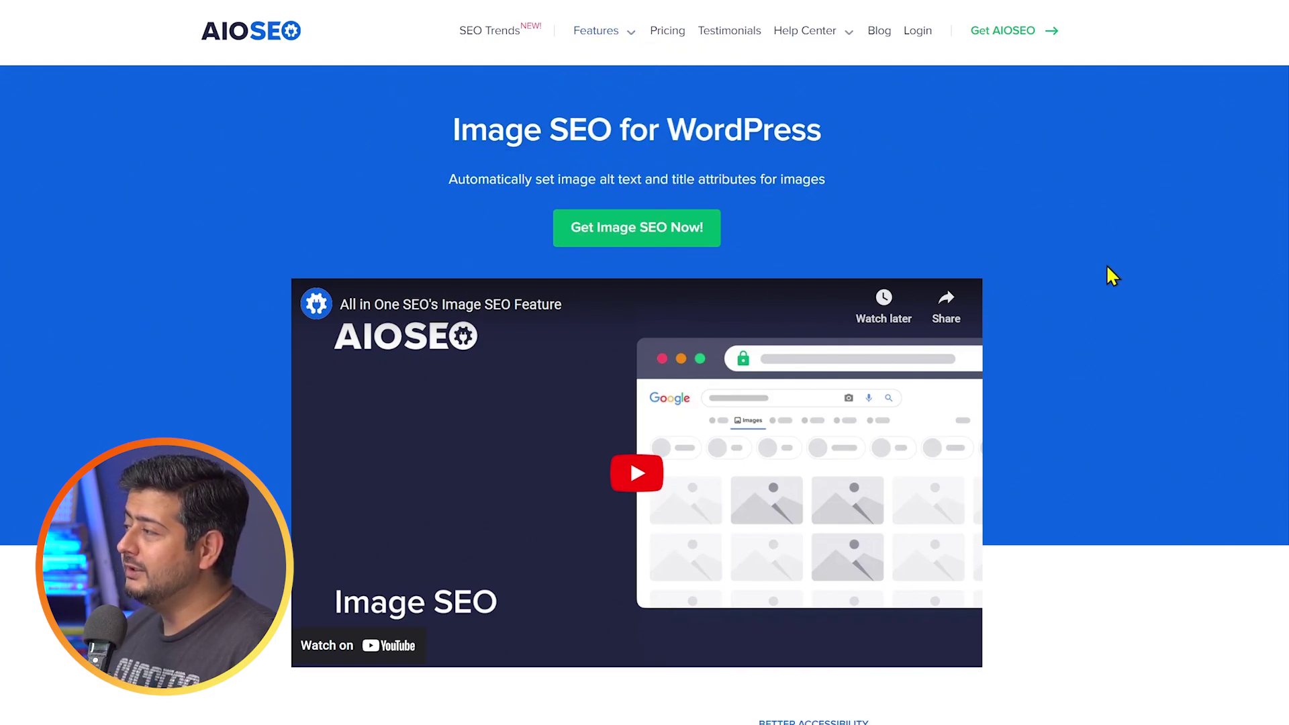
scroll(1111, 275, down, 3)
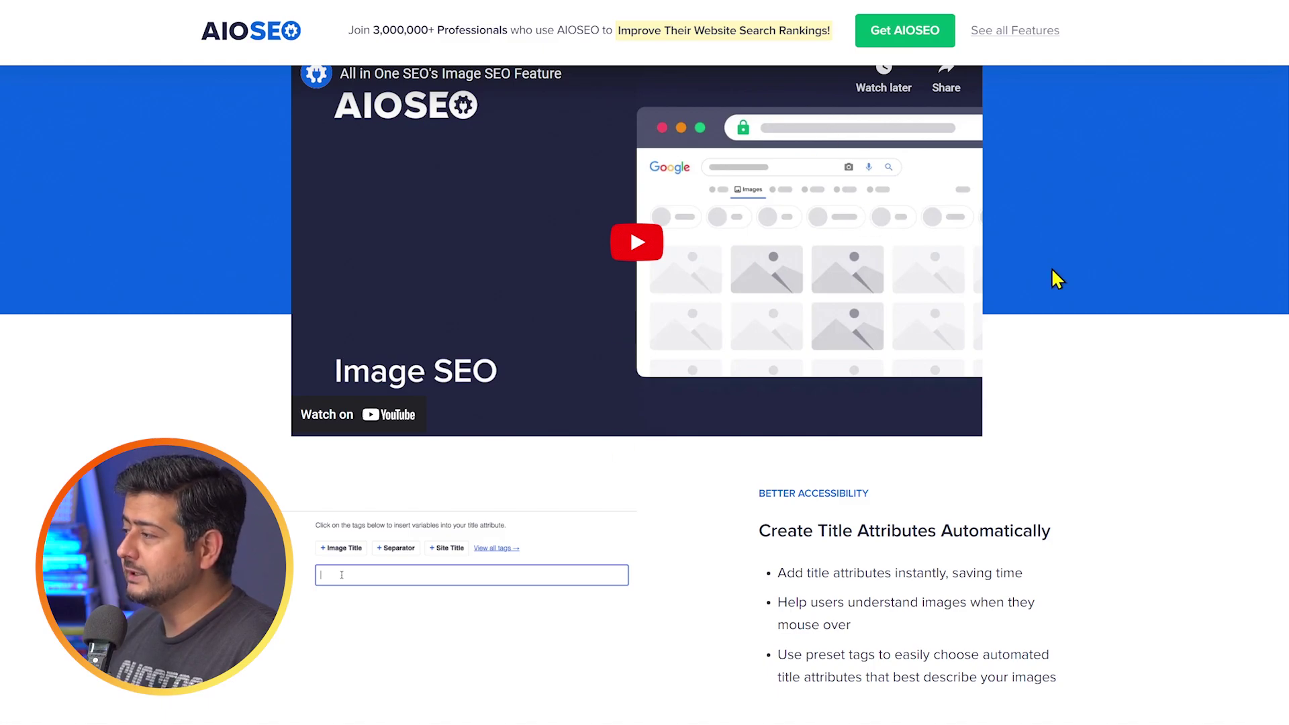
scroll(1056, 279, down, 4)
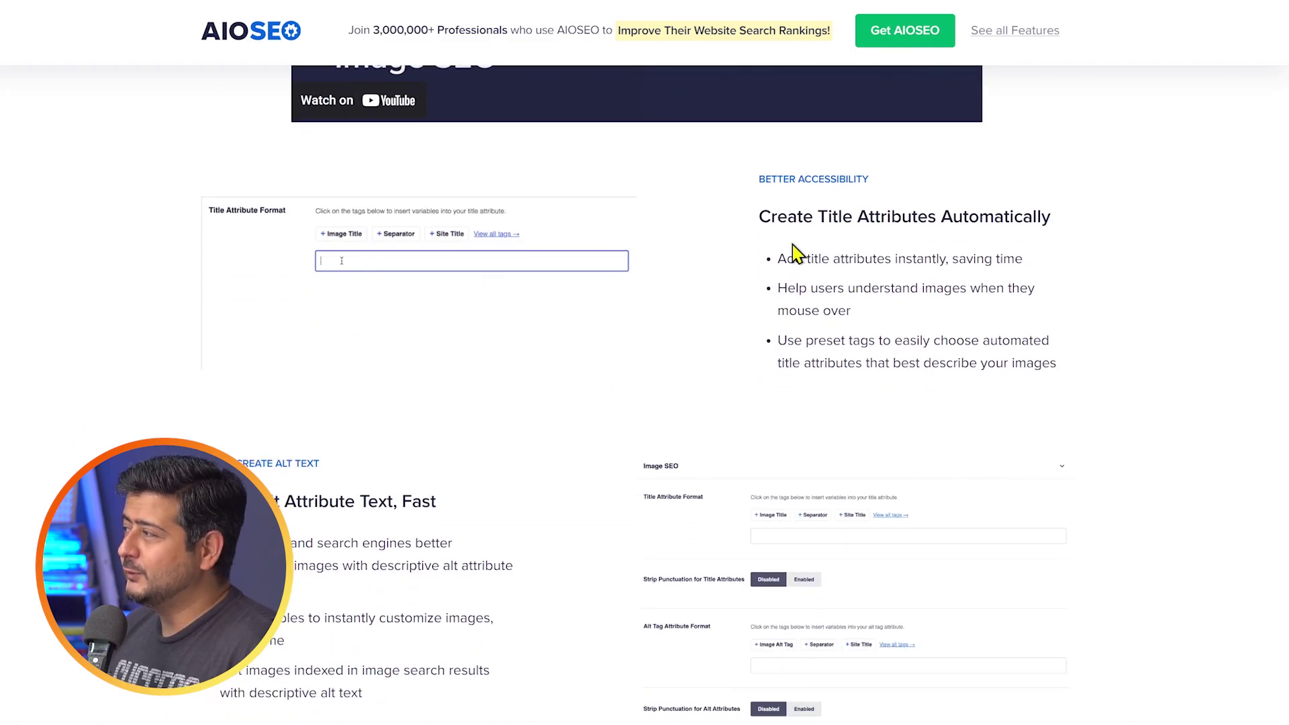
scroll(837, 310, down, 3)
scroll(521, 305, down, 4)
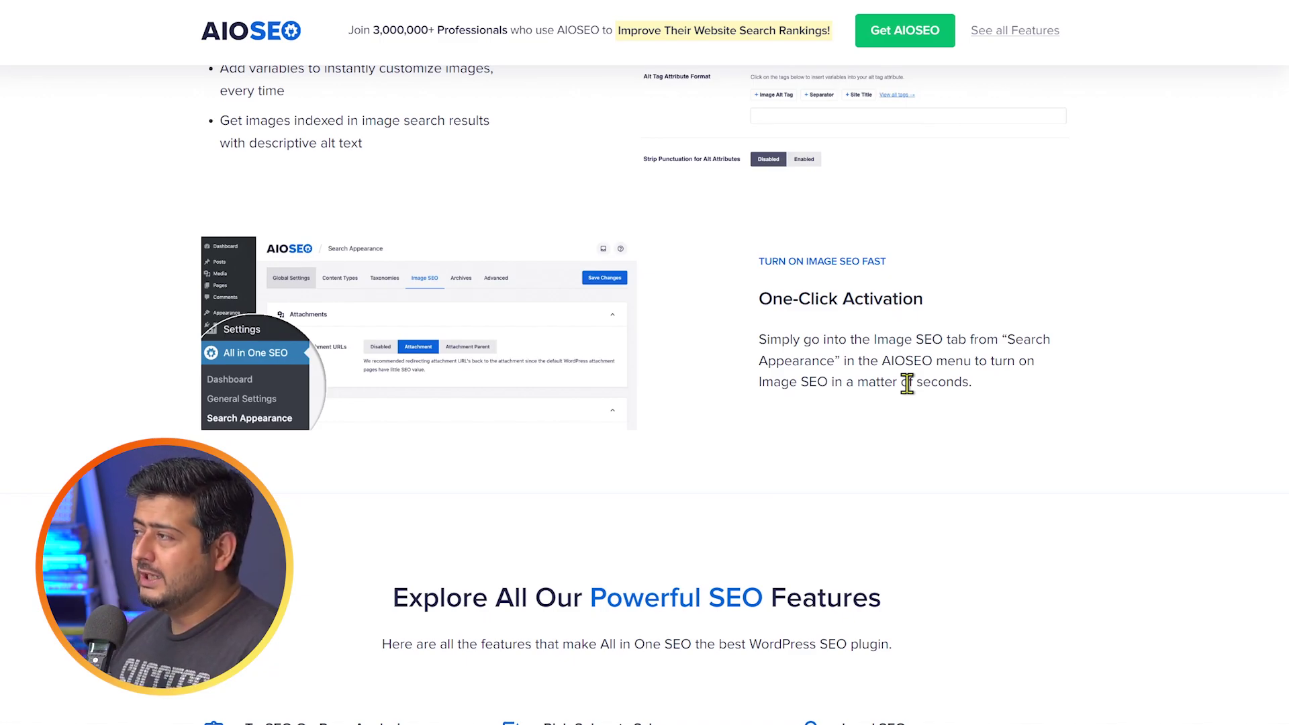
scroll(478, 291, up, 4)
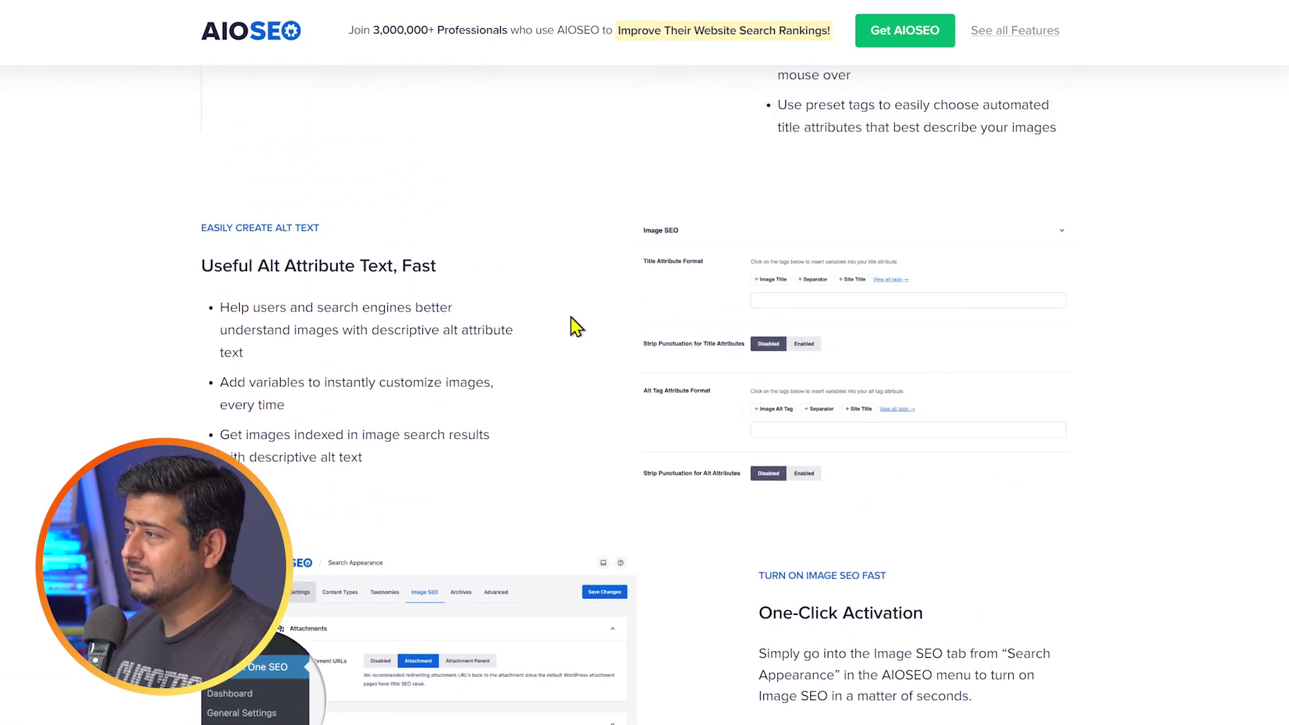
scroll(493, 382, up, 5)
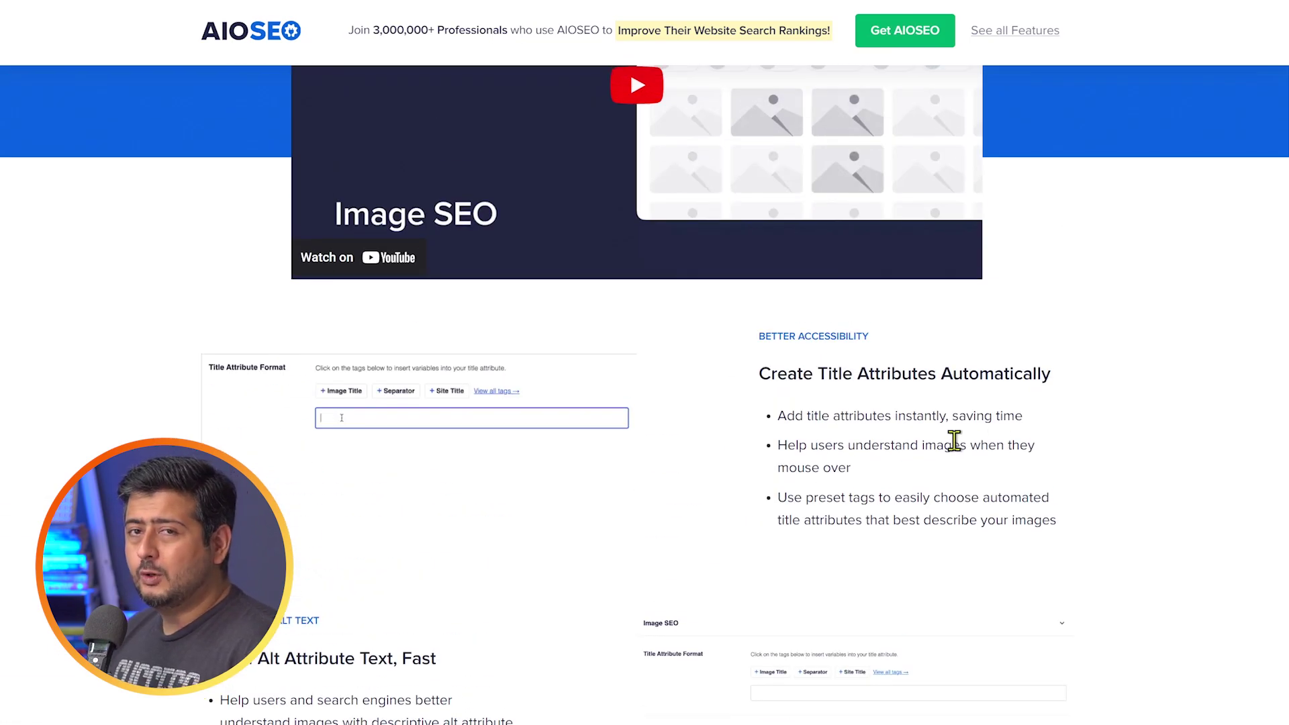